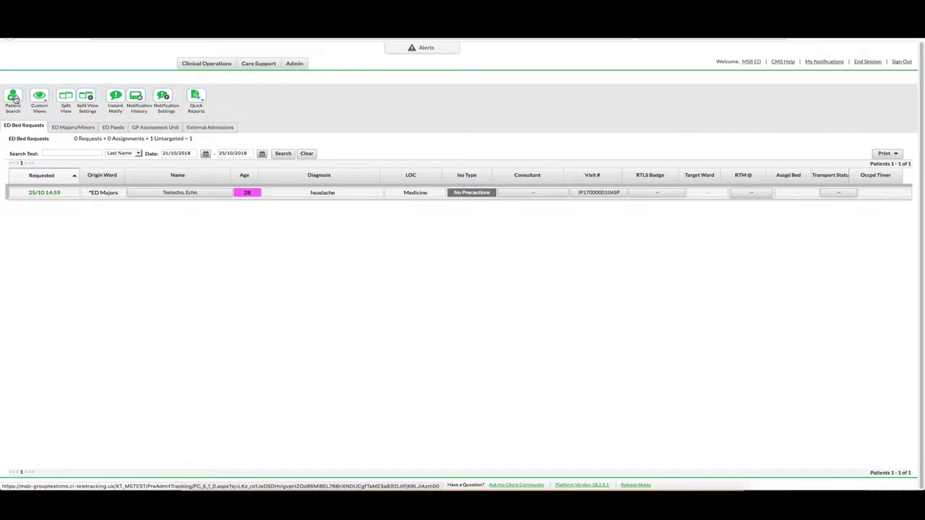
Step: Search Patient Search by last name 'test' to list the five matching patients
{"action": "left_click", "coordinate": [15, 99]}
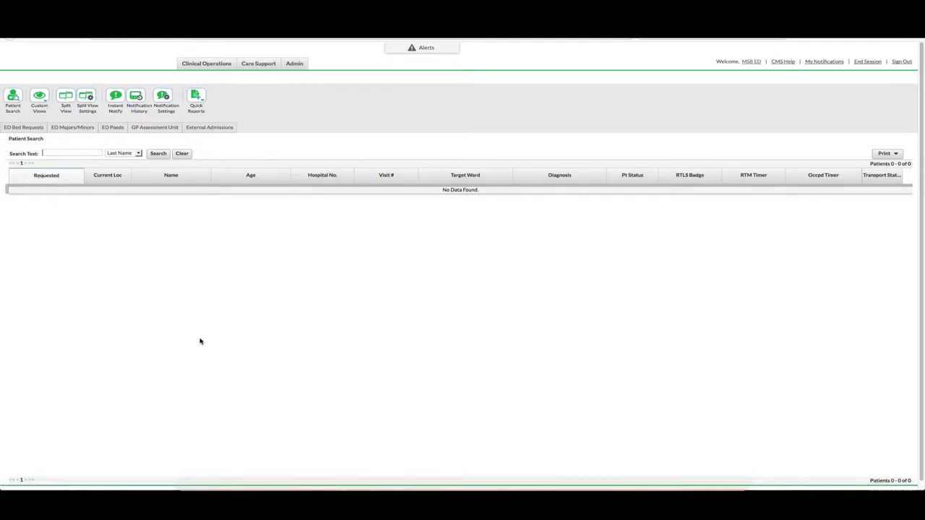
{"action": "left_click", "coordinate": [140, 154]}
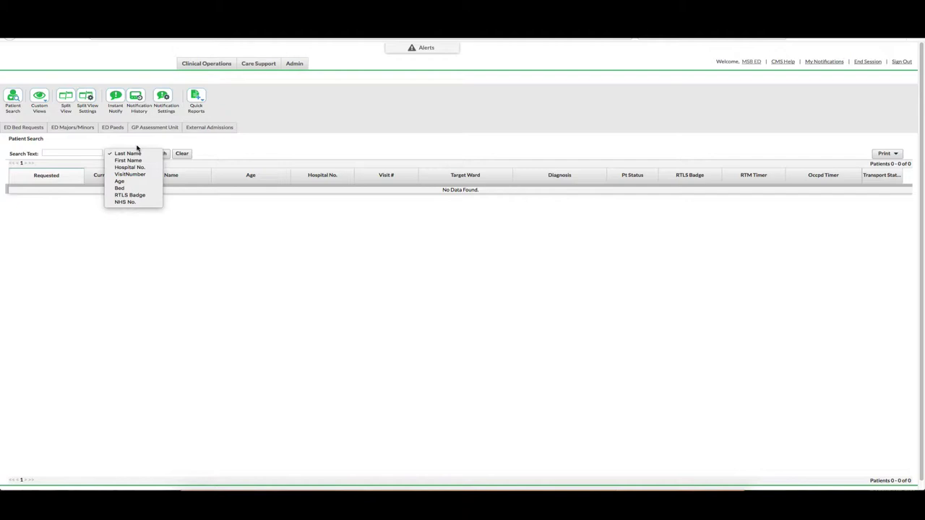
{"action": "left_click", "coordinate": [78, 154]}
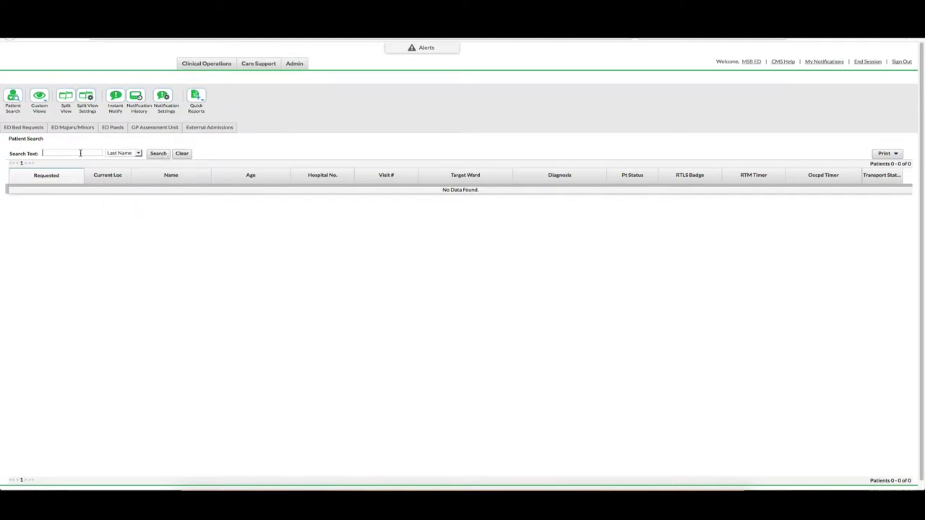
{"action": "type", "text": "test"}
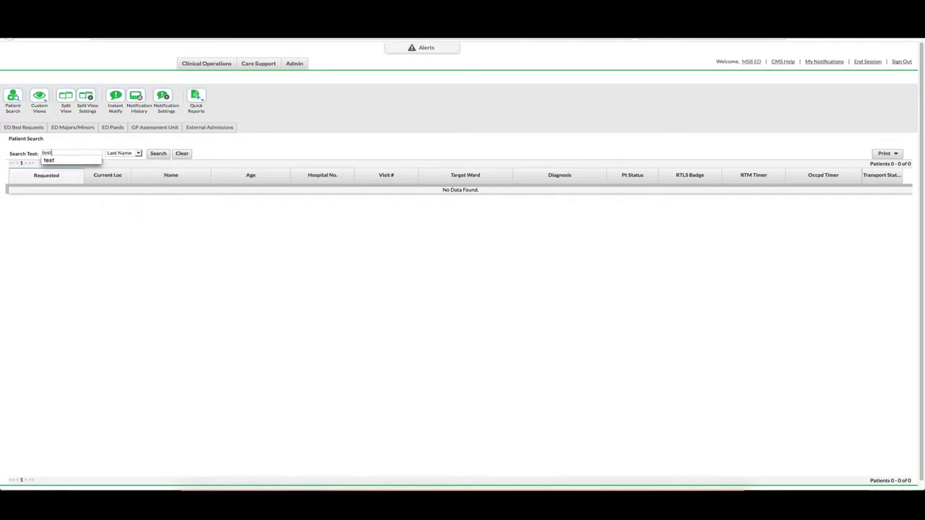
{"action": "left_click", "coordinate": [159, 154]}
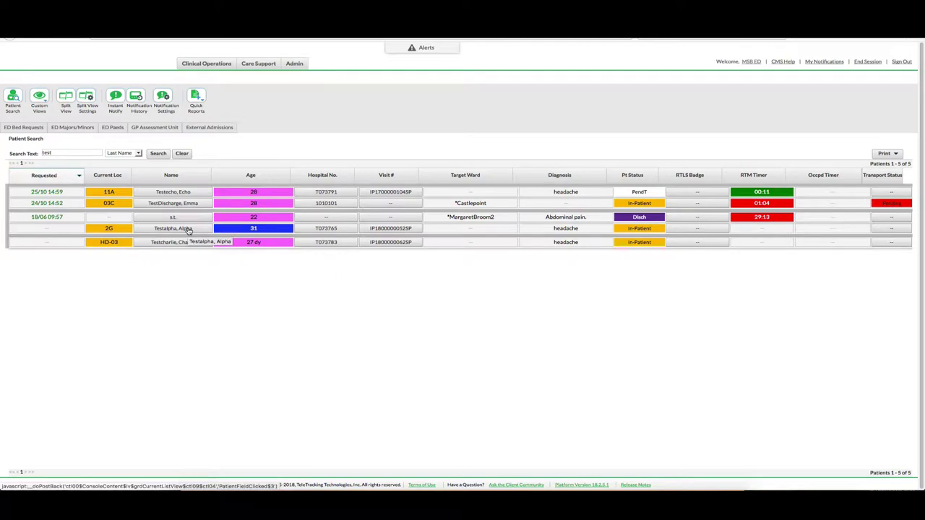
Step: Create a new bed request from the 2G patient's placement details
{"action": "left_click", "coordinate": [188, 229]}
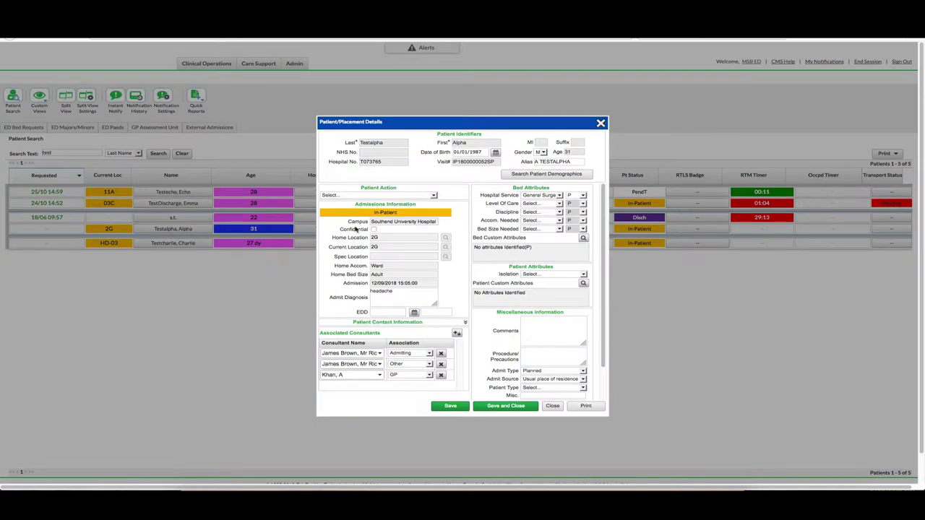
{"action": "left_click", "coordinate": [434, 197]}
{"action": "left_click", "coordinate": [427, 203]}
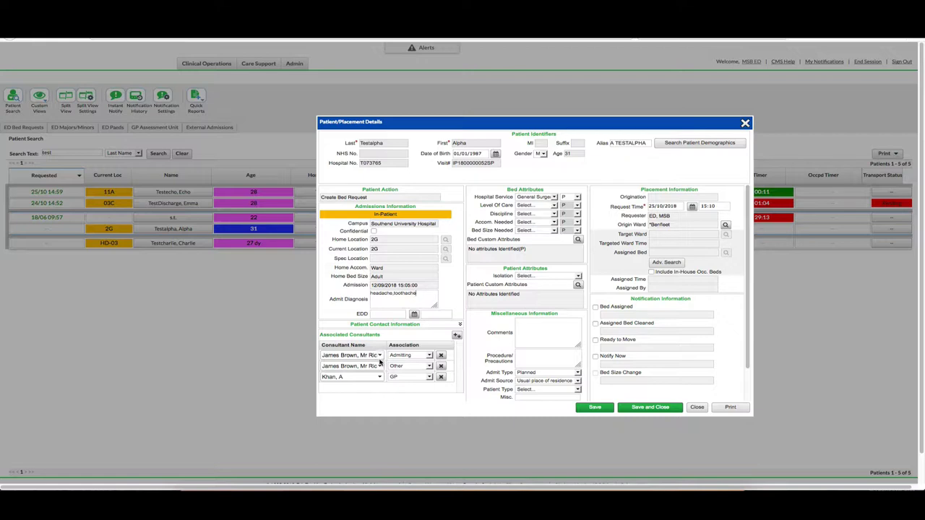
Step: Set General Medicine hospital service, Medicine level of care and Medicine for the Elderly discipline
{"action": "left_click", "coordinate": [554, 197]}
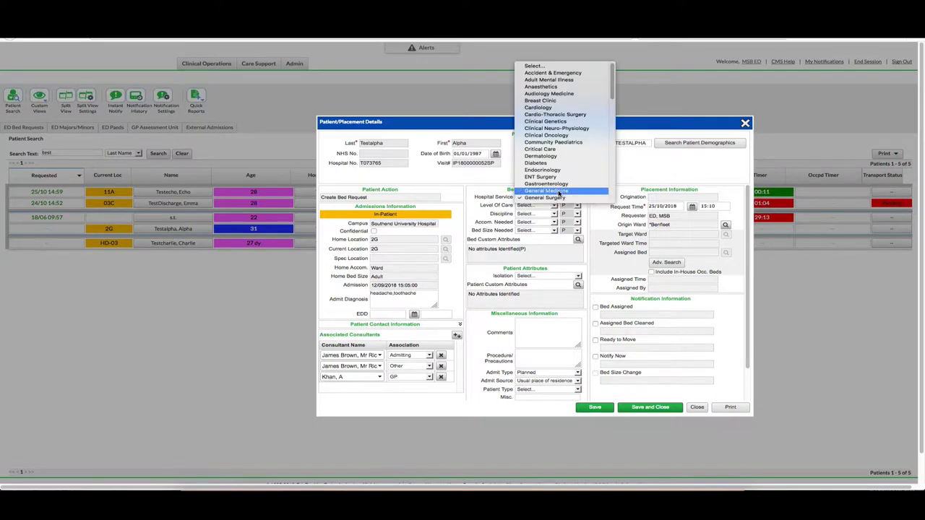
{"action": "left_click", "coordinate": [554, 190]}
{"action": "left_click", "coordinate": [554, 207]}
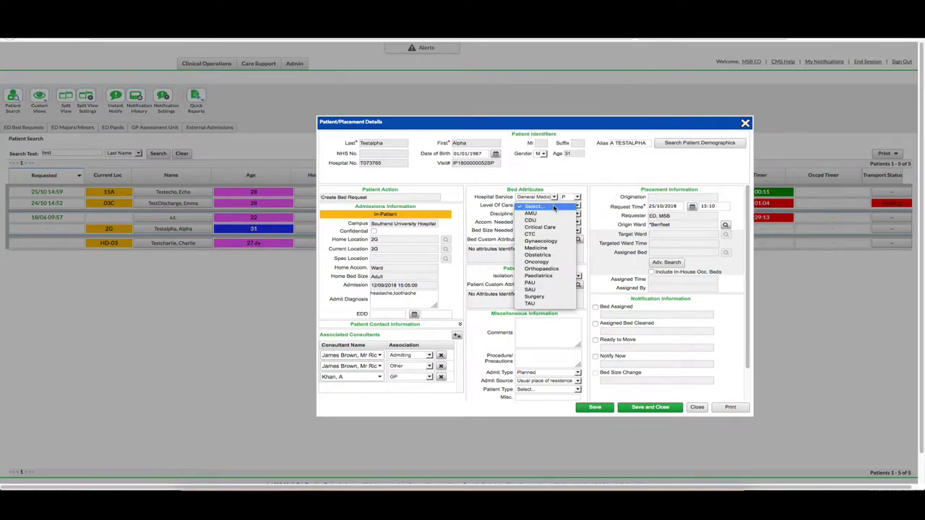
{"action": "left_click", "coordinate": [551, 249]}
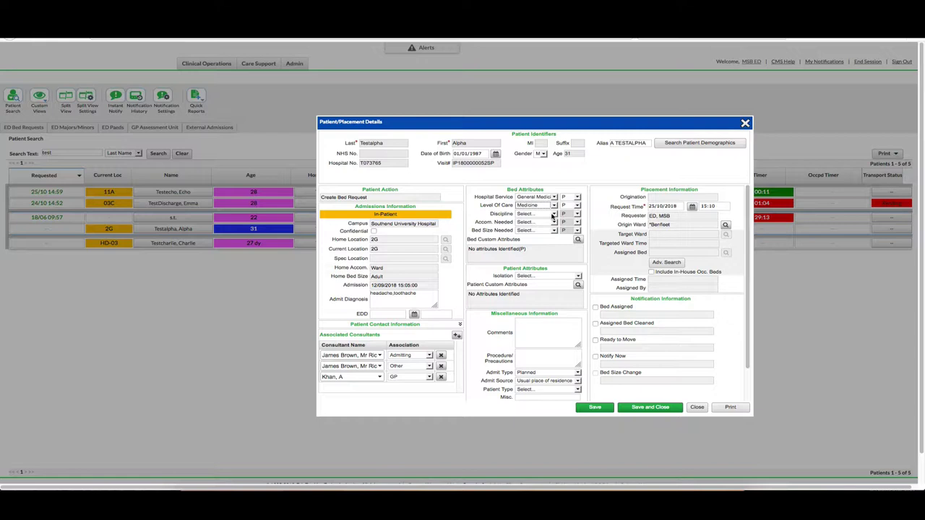
{"action": "left_click", "coordinate": [553, 215]}
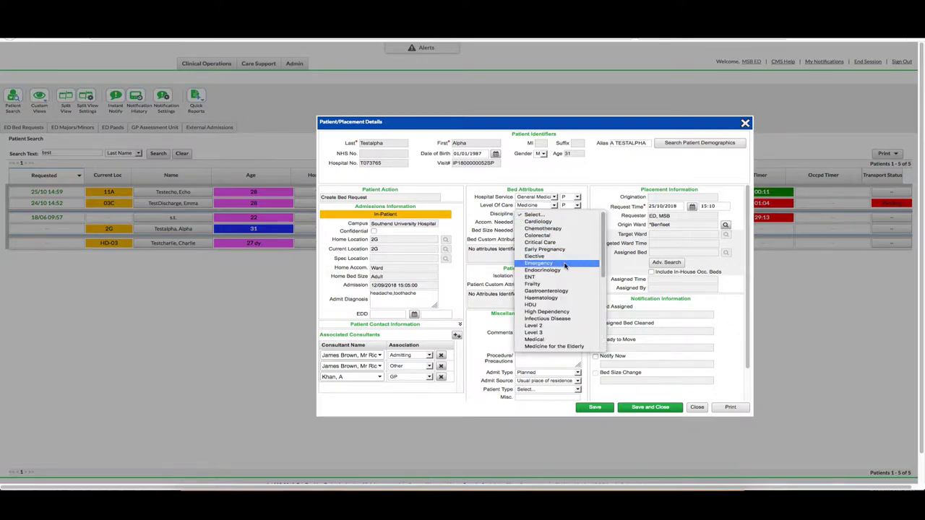
{"action": "left_click", "coordinate": [571, 346]}
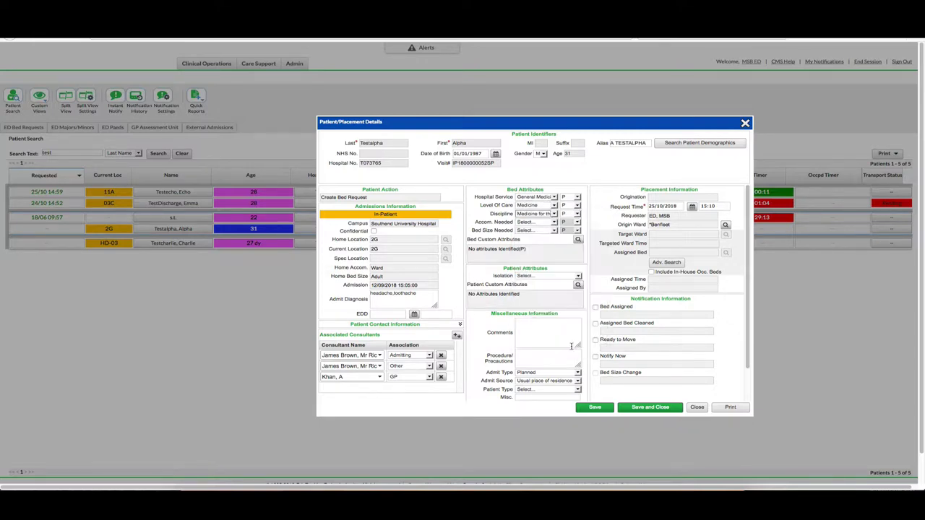
{"action": "left_click", "coordinate": [579, 240]}
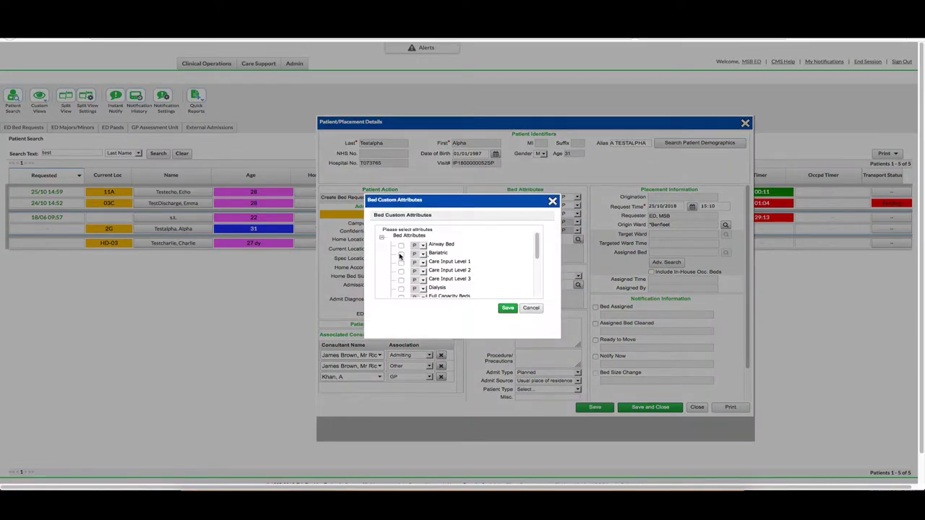
Step: Tick Bariatric and Monitored Bed, clear No attributes Identified, and save the bed attributes
{"action": "left_click", "coordinate": [402, 254]}
{"action": "left_click_drag", "start_coordinate": [537, 244], "coordinate": [534, 288]}
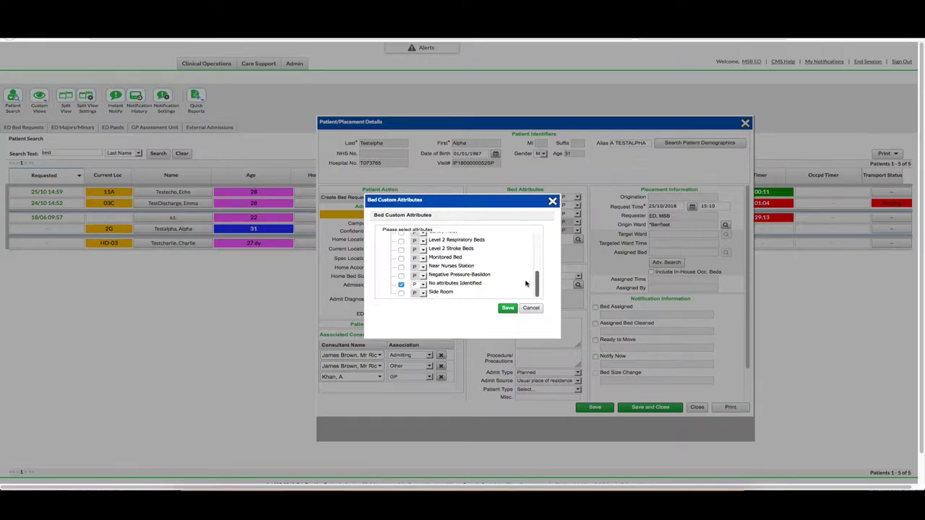
{"action": "left_click", "coordinate": [401, 285]}
{"action": "left_click", "coordinate": [401, 258]}
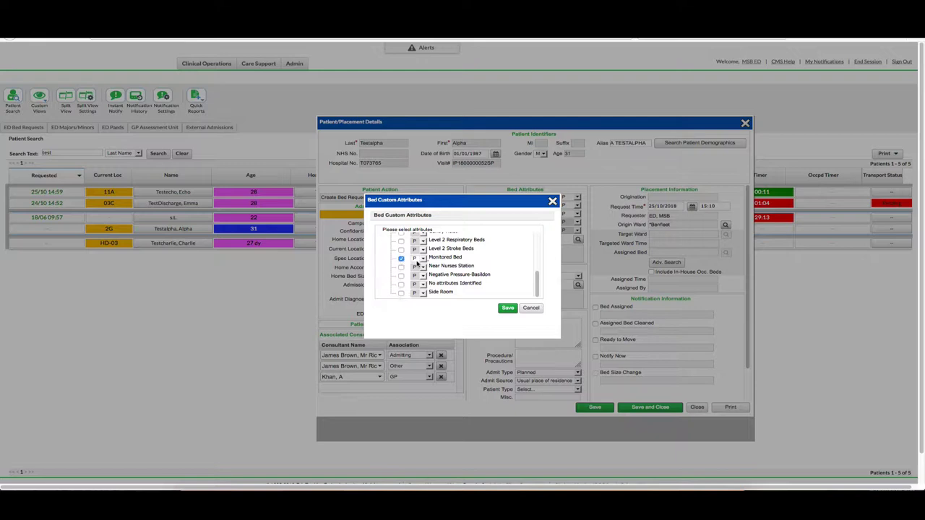
{"action": "left_click", "coordinate": [508, 308]}
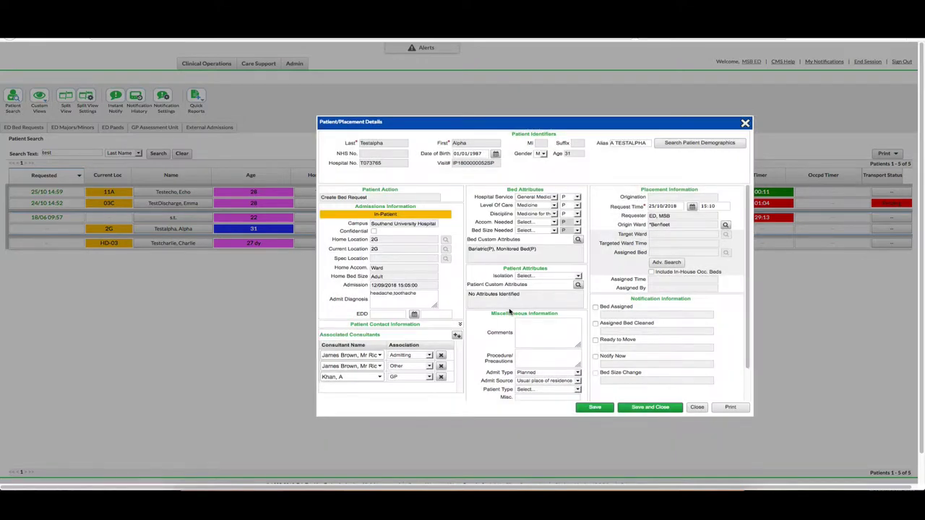
Step: Set isolation to No Precautions and save Risk of Falls and Dementia as patient attributes
{"action": "left_click", "coordinate": [578, 277]}
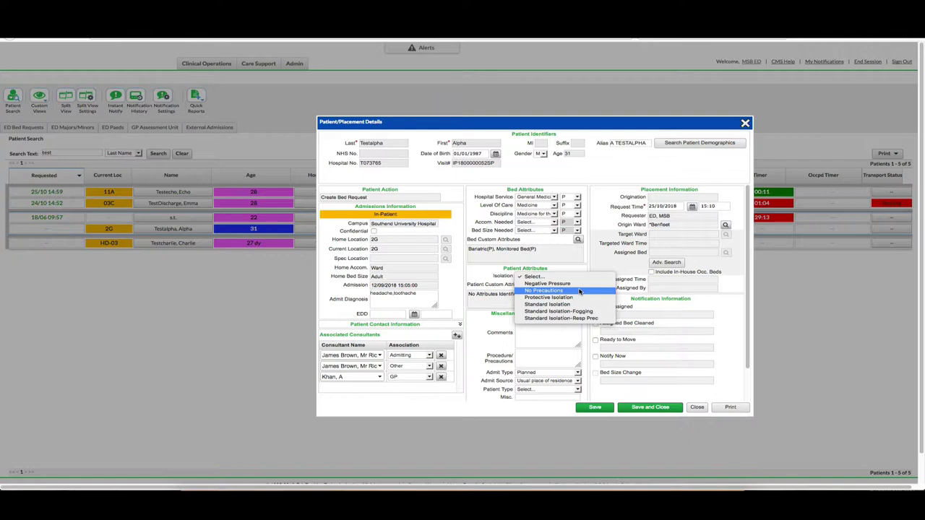
{"action": "left_click", "coordinate": [580, 291]}
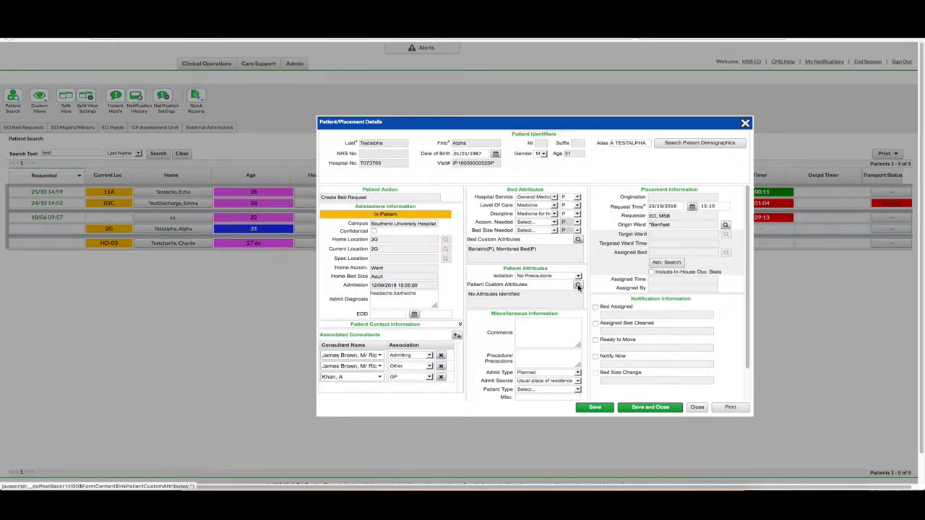
{"action": "left_click", "coordinate": [578, 286]}
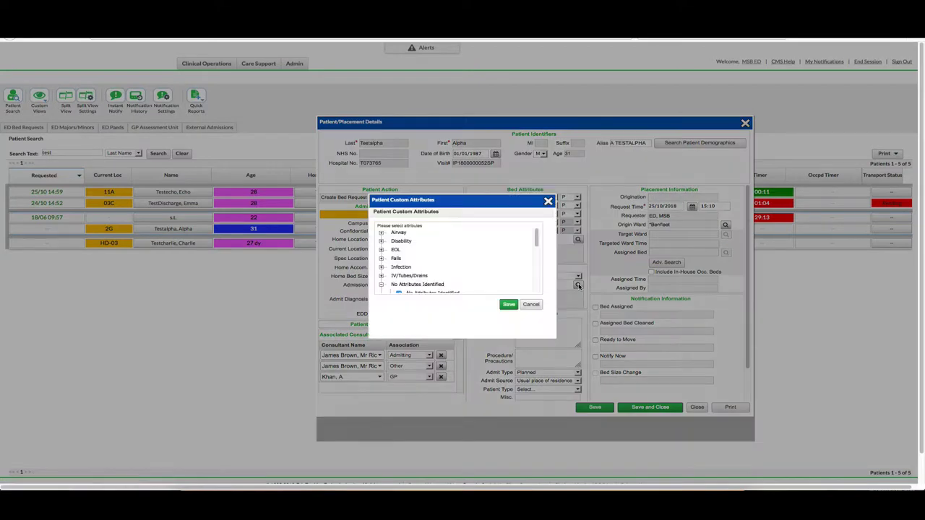
{"action": "left_click_drag", "start_coordinate": [536, 239], "coordinate": [536, 246]}
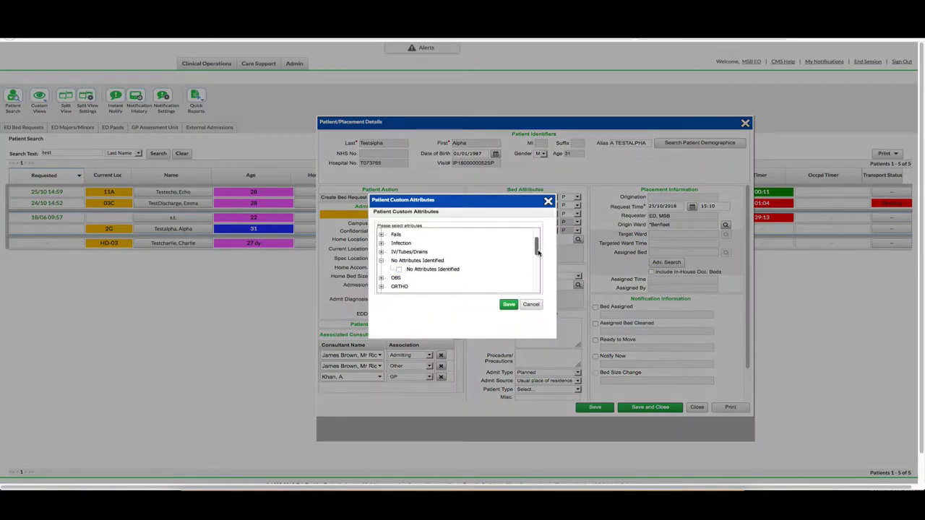
{"action": "scroll", "coordinate": [535, 242], "scroll_direction": "up", "scroll_amount": 3}
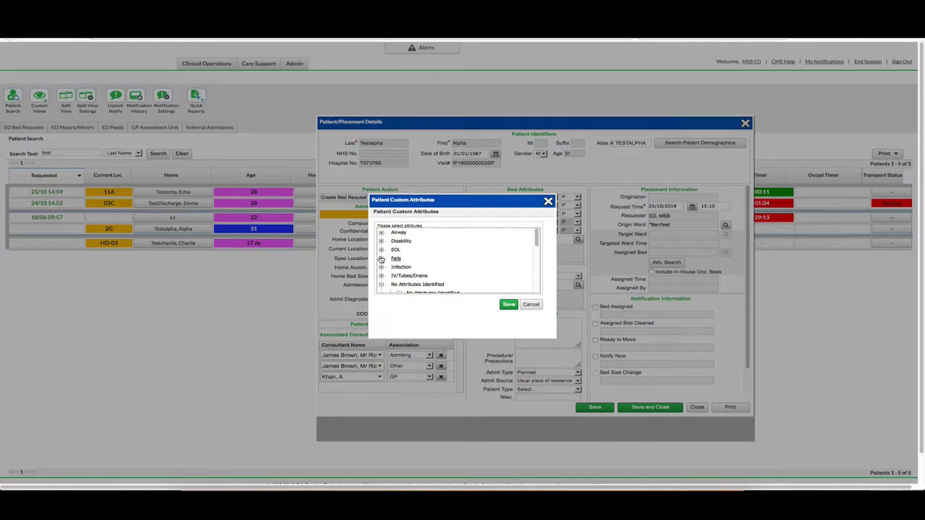
{"action": "left_click", "coordinate": [381, 258]}
{"action": "left_click", "coordinate": [399, 267]}
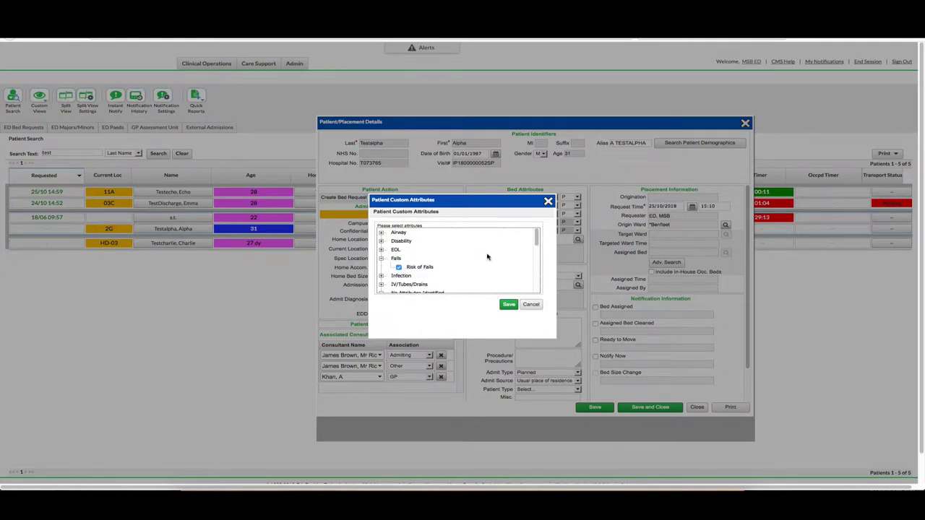
{"action": "left_click", "coordinate": [381, 242]}
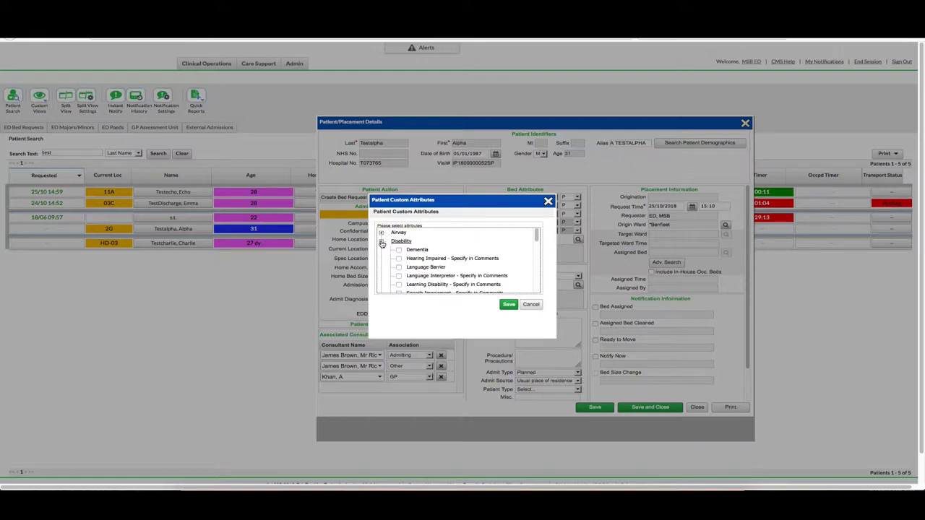
{"action": "left_click", "coordinate": [398, 250]}
{"action": "left_click", "coordinate": [509, 304]}
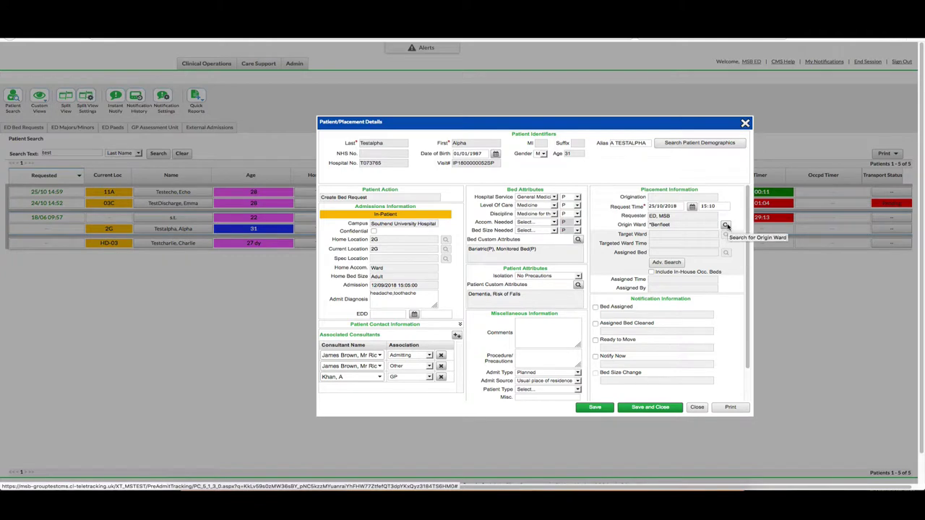
Step: Select *ED Majors at Southend University Hospital as origin ward, then save and close the request
{"action": "left_click", "coordinate": [726, 225]}
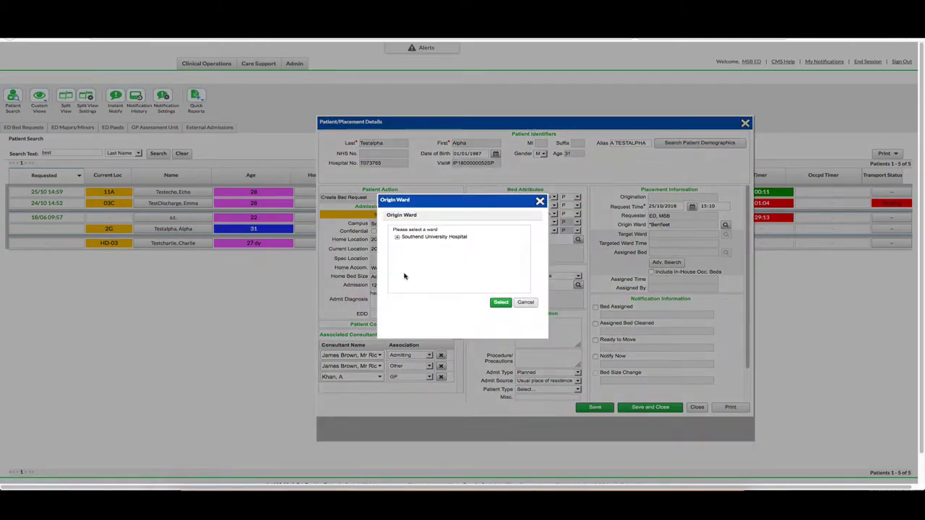
{"action": "left_click", "coordinate": [397, 237]}
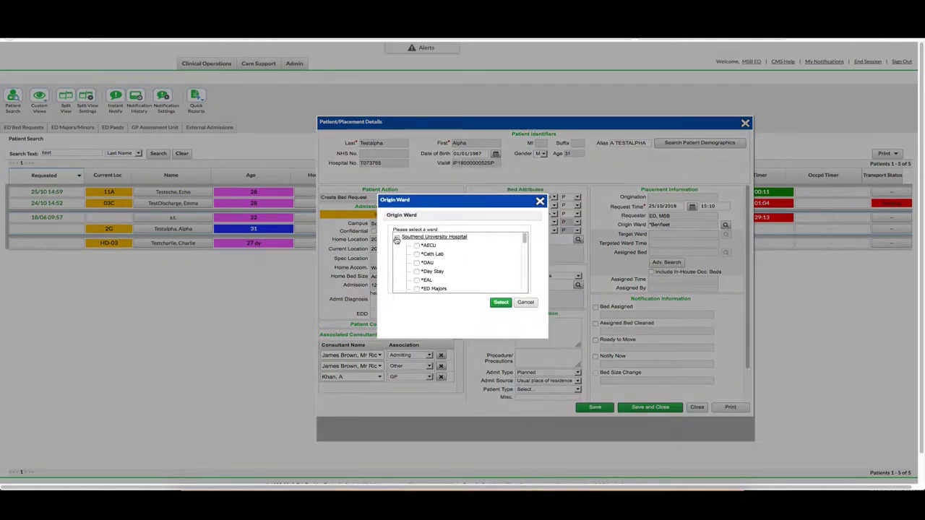
{"action": "left_click", "coordinate": [417, 289]}
{"action": "left_click", "coordinate": [500, 303]}
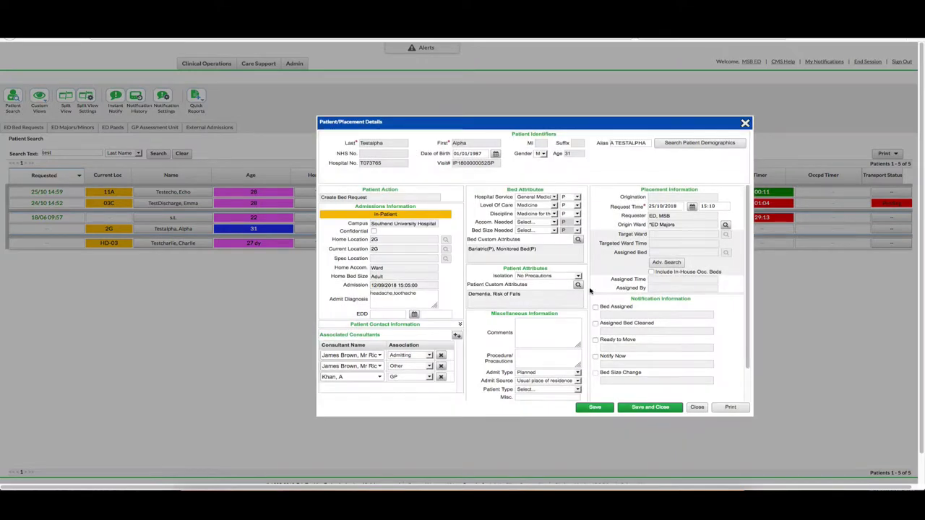
{"action": "left_click", "coordinate": [650, 407]}
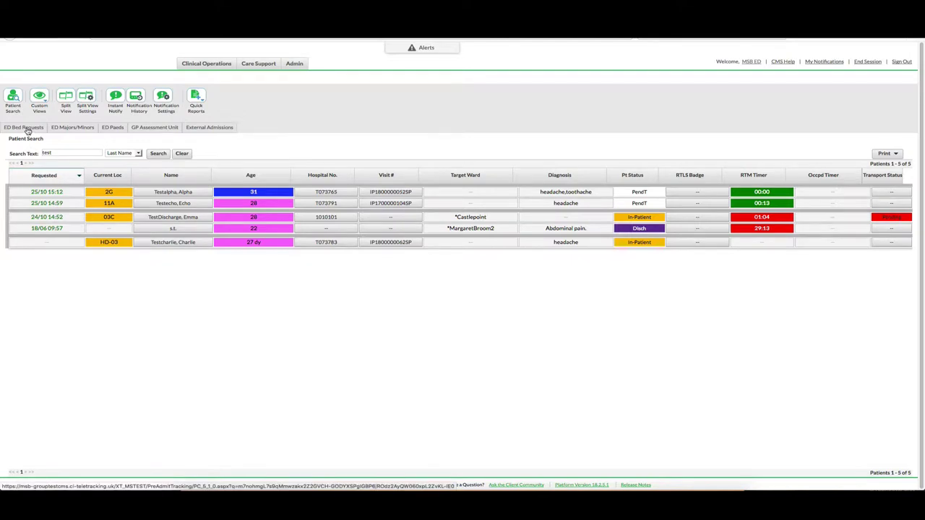
Step: Switch to the ED Bed Requests list
{"action": "left_click", "coordinate": [26, 130]}
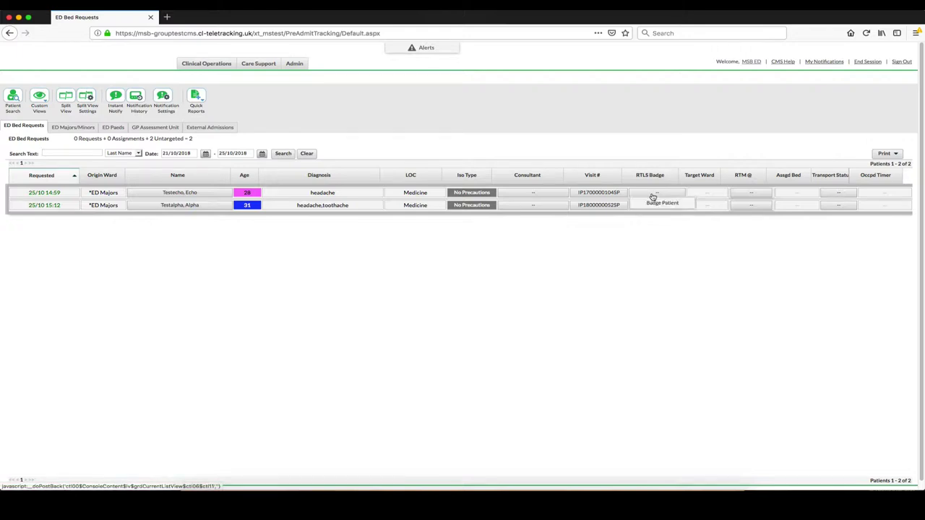
Step: Assign RTLS badge 2302163 to the 28-year-old headache patient and confirm
{"action": "left_click", "coordinate": [654, 205]}
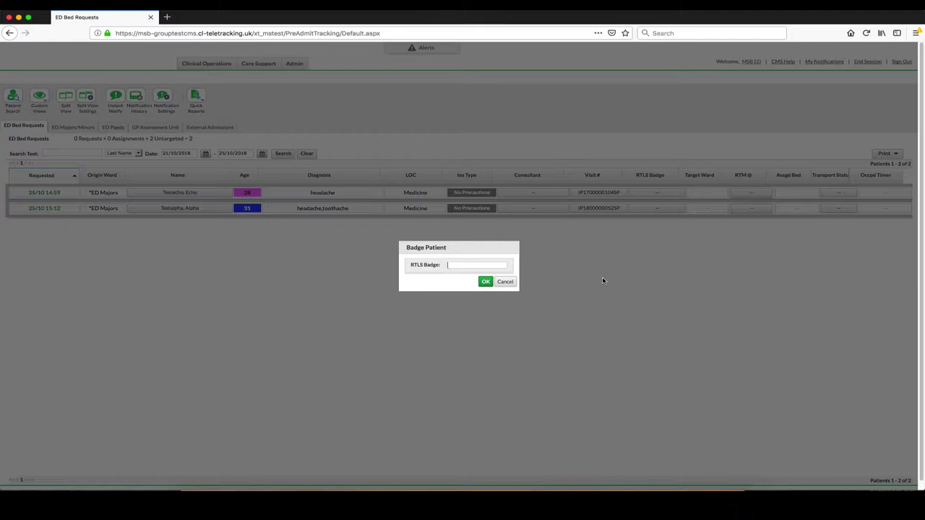
{"action": "type", "text": "2302163"}
{"action": "left_click", "coordinate": [488, 282]}
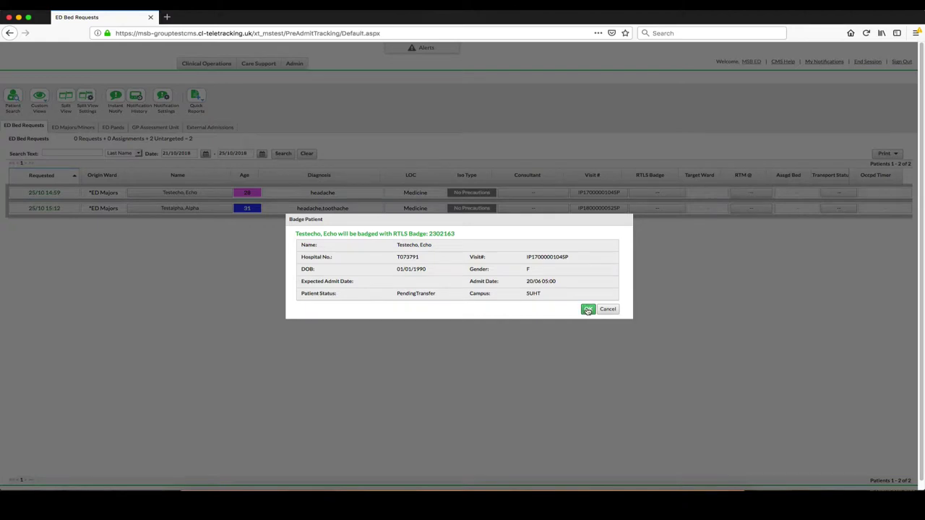
{"action": "left_click", "coordinate": [587, 309]}
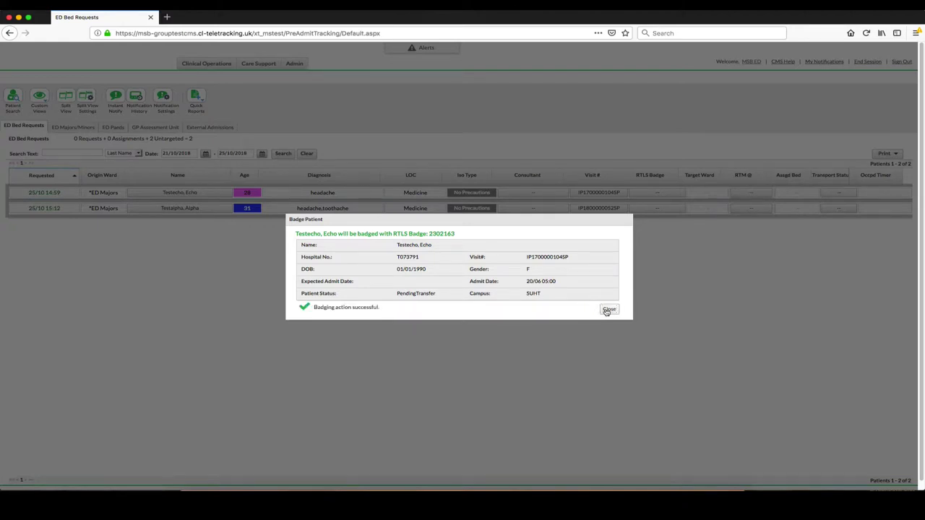
{"action": "left_click", "coordinate": [606, 311]}
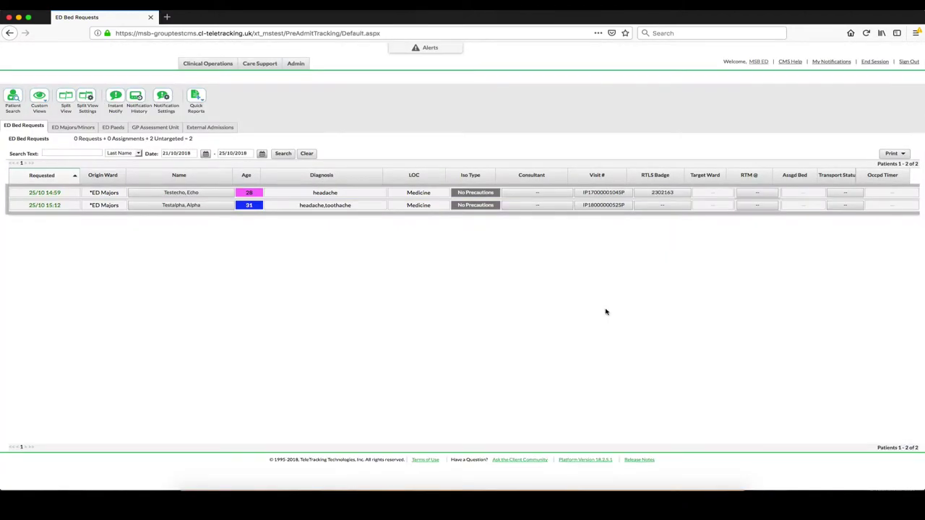
{"action": "mouse_move", "coordinate": [670, 196]}
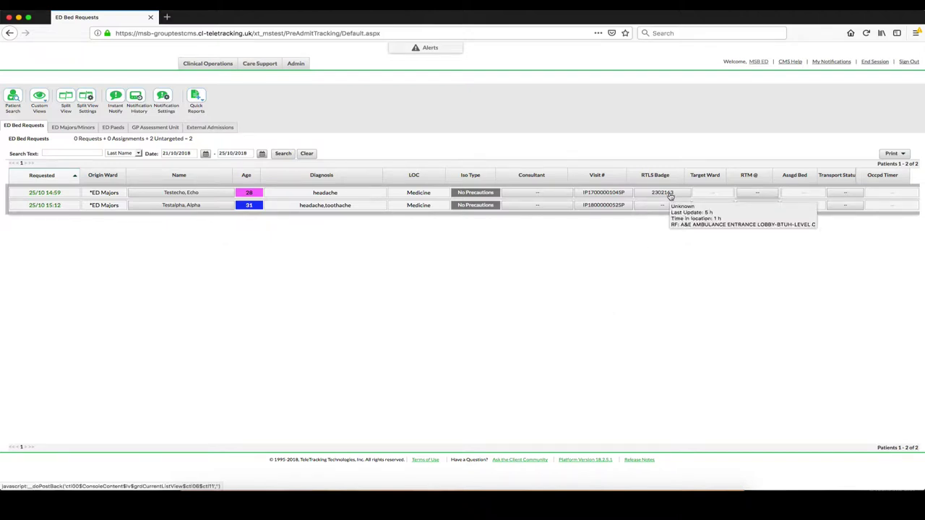
{"action": "left_click", "coordinate": [665, 196]}
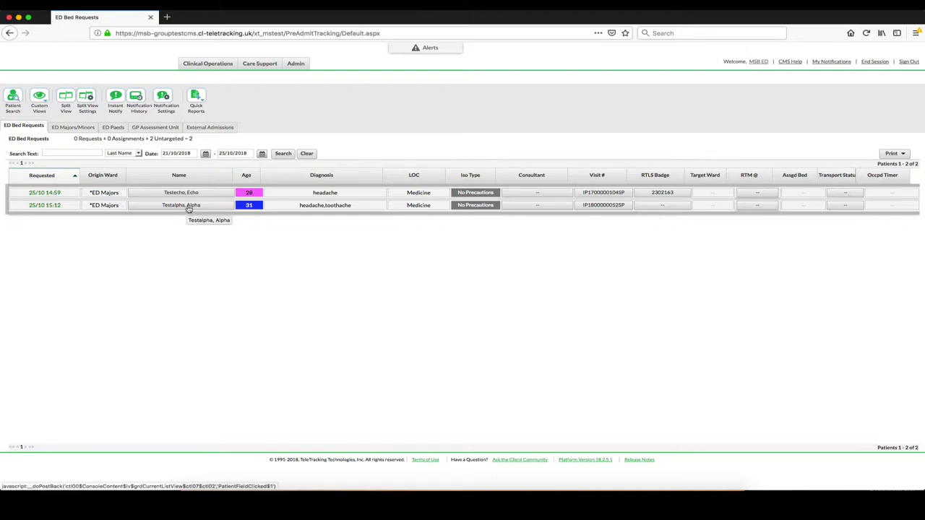
Step: Cancel the 31-year-old patient's bed request through Patient Action and save
{"action": "left_click", "coordinate": [189, 207]}
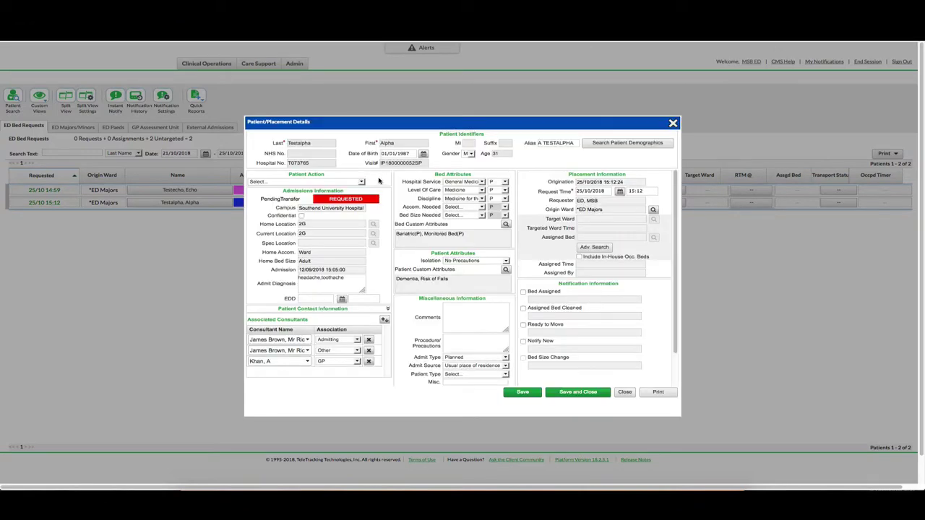
{"action": "left_click", "coordinate": [362, 183]}
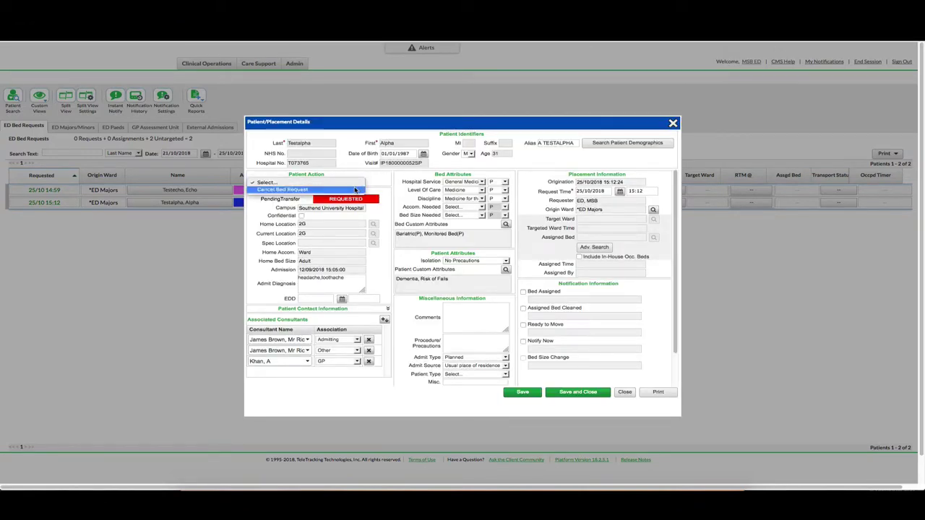
{"action": "left_click", "coordinate": [355, 190]}
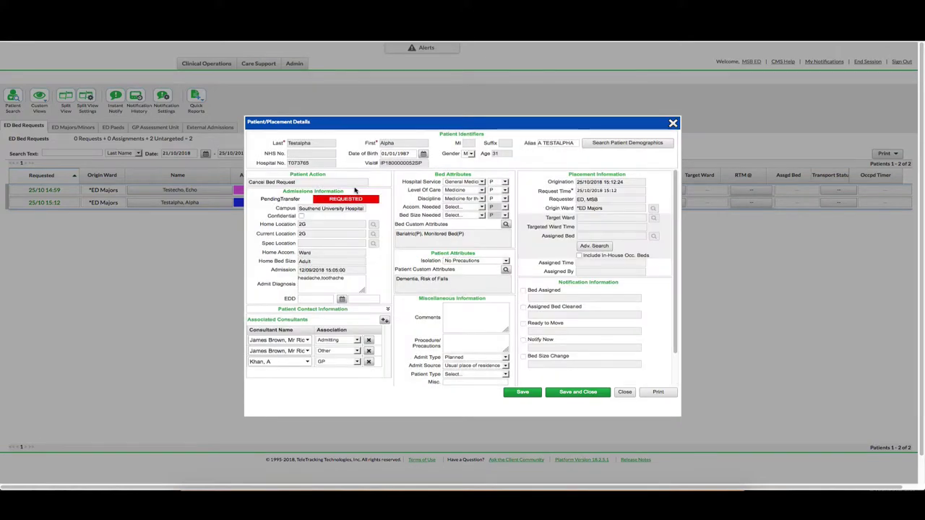
{"action": "left_click", "coordinate": [587, 395]}
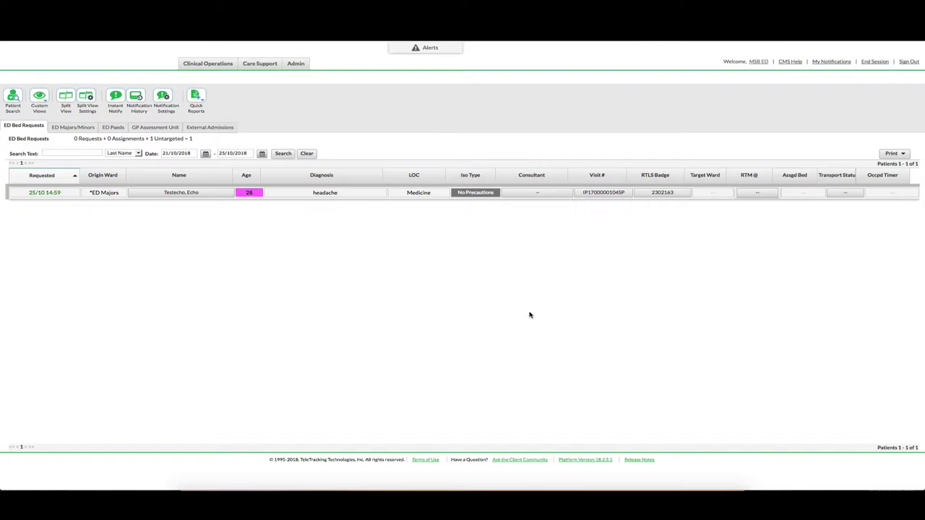
Step: Mark the 28-year-old headache patient as ready to move with the RTM button
{"action": "left_click", "coordinate": [760, 195]}
Step: Add a new patient transport request from the patient's transport history
{"action": "left_click", "coordinate": [849, 194]}
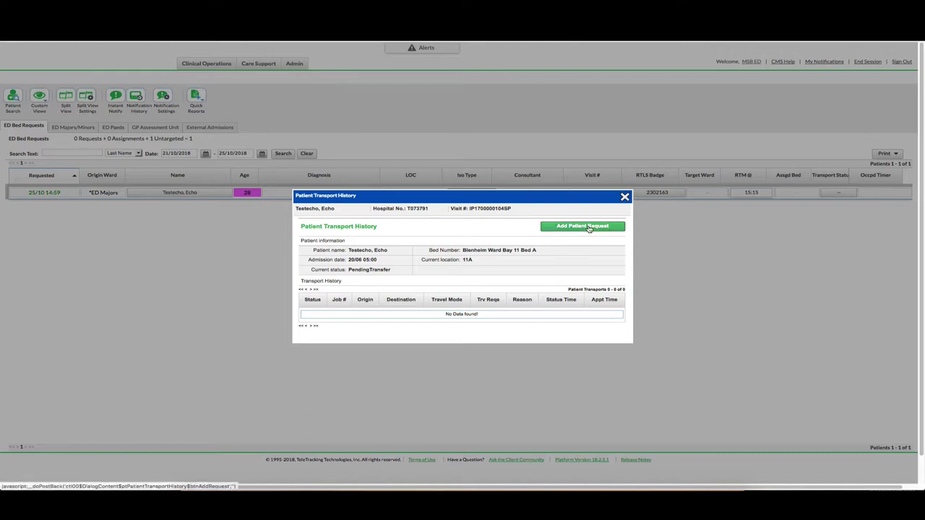
{"action": "left_click", "coordinate": [589, 227]}
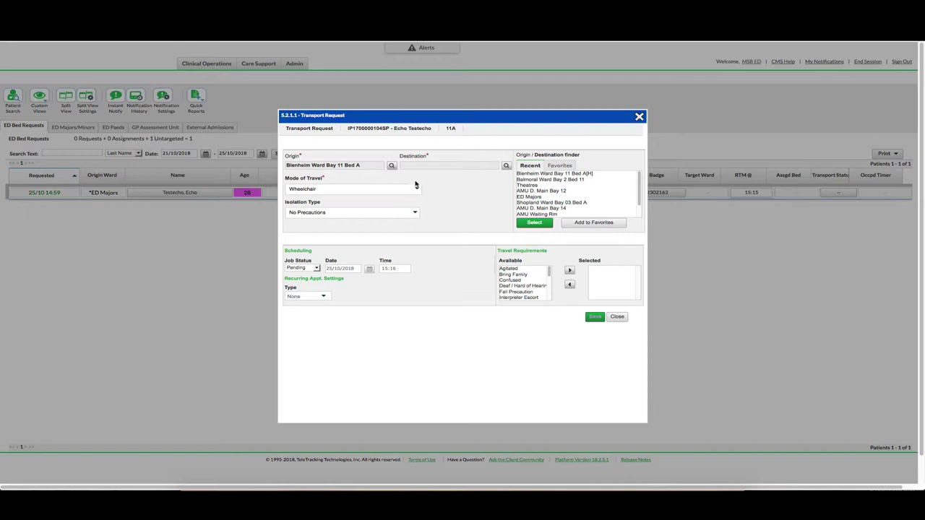
Step: Search the Windsor Ward locations and select Windsor Ward - 6149 as the destination
{"action": "left_click", "coordinate": [506, 166]}
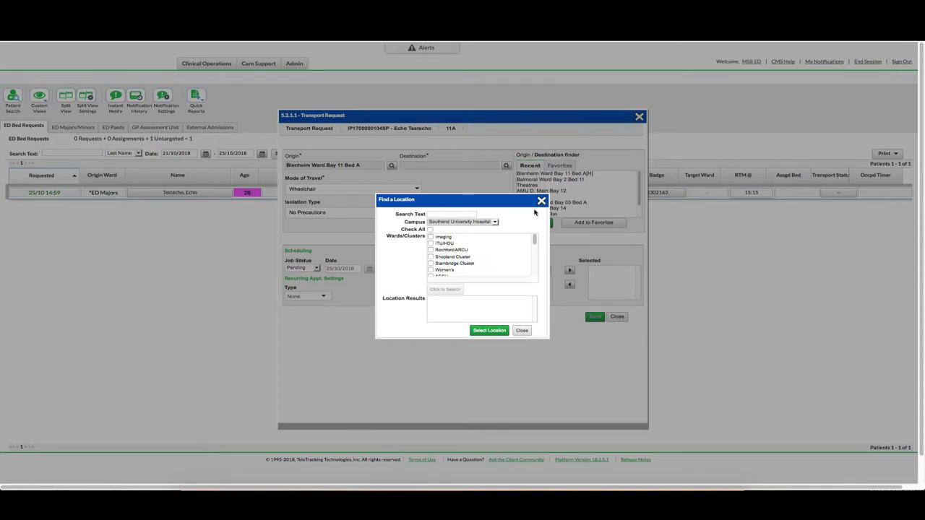
{"action": "left_click_drag", "start_coordinate": [536, 242], "coordinate": [533, 272]}
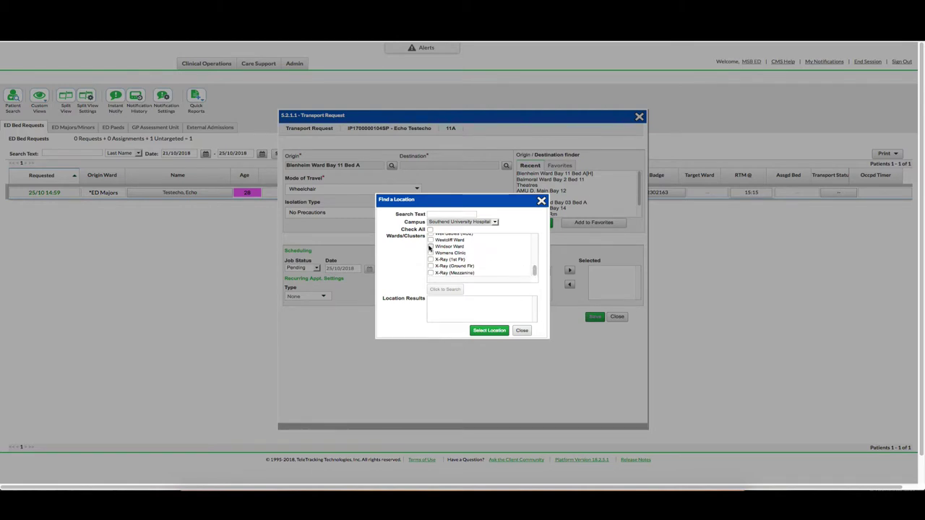
{"action": "left_click", "coordinate": [431, 247]}
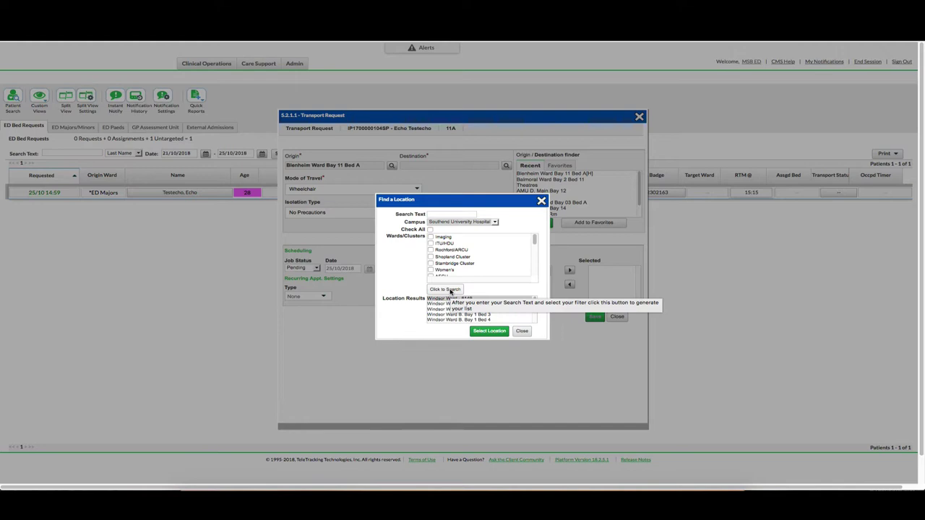
{"action": "left_click", "coordinate": [489, 331]}
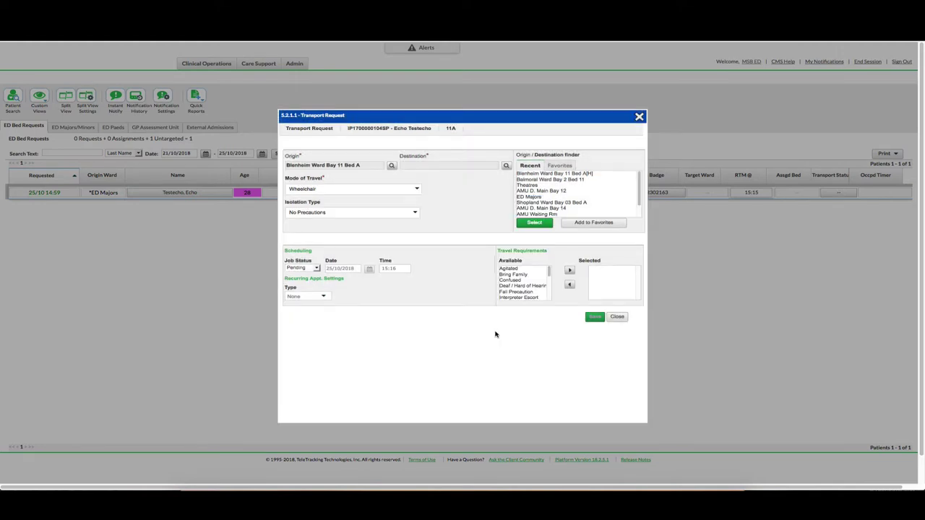
Step: Set travel mode to Bed (1 Porter & 1 Clinician), isolation No Precautions, job status Pending
{"action": "left_click", "coordinate": [416, 190]}
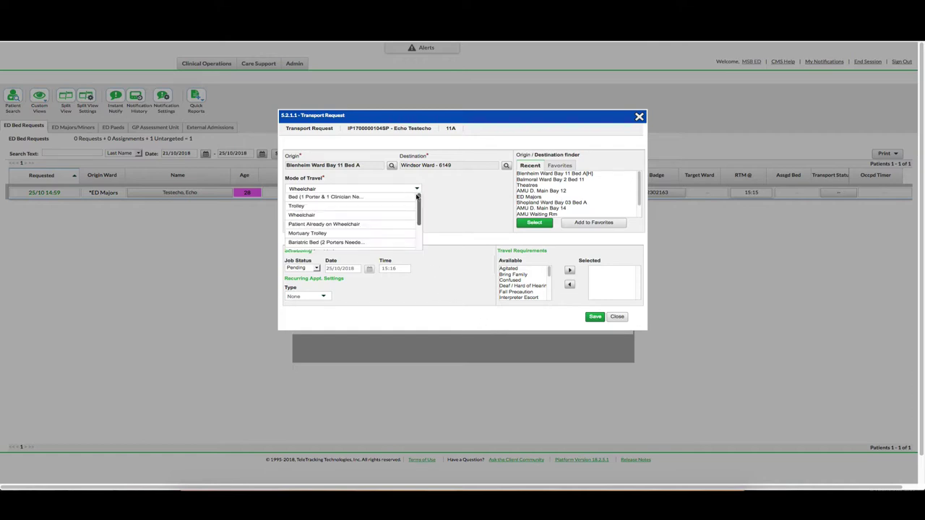
{"action": "scroll", "coordinate": [419, 206], "scroll_direction": "down", "scroll_amount": 2}
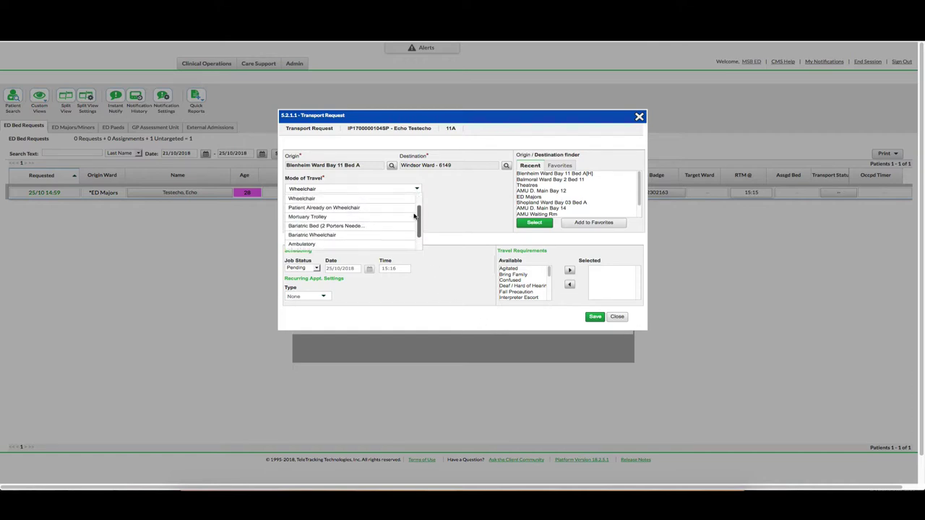
{"action": "scroll", "coordinate": [404, 205], "scroll_direction": "up", "scroll_amount": 2}
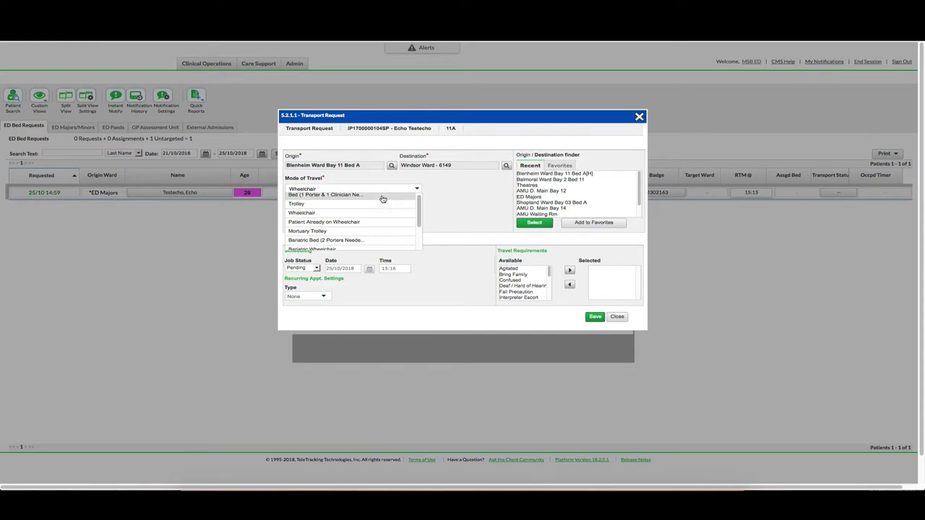
{"action": "left_click", "coordinate": [383, 196]}
{"action": "left_click", "coordinate": [414, 212]}
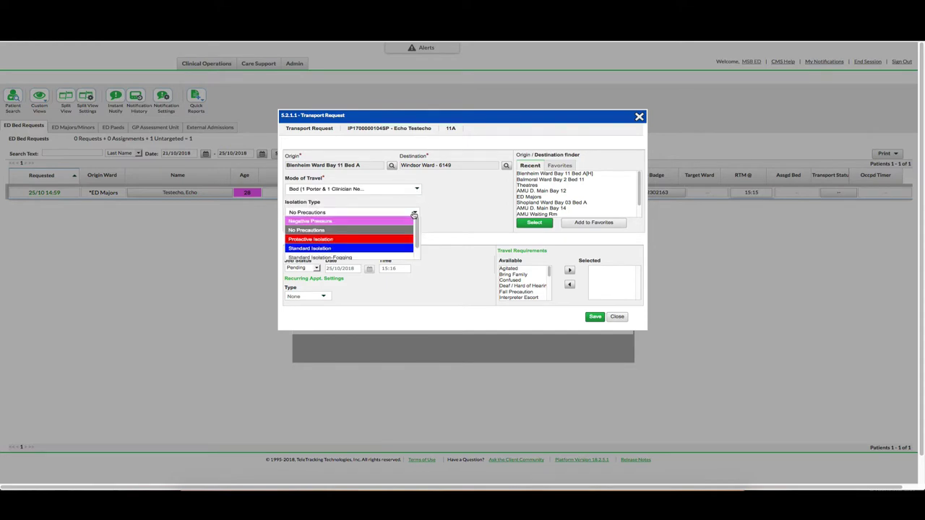
{"action": "scroll", "coordinate": [418, 233], "scroll_direction": "down", "scroll_amount": 1}
{"action": "scroll", "coordinate": [417, 233], "scroll_direction": "down", "scroll_amount": 1}
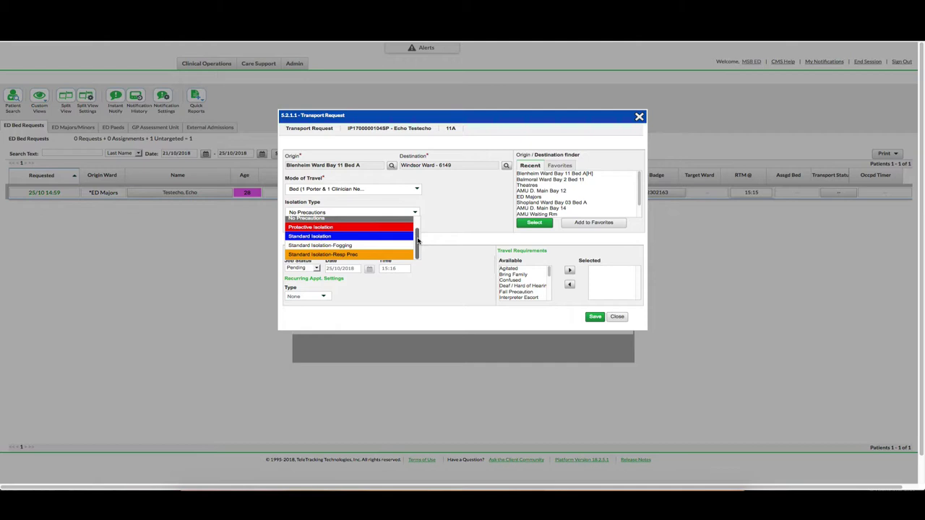
{"action": "scroll", "coordinate": [417, 229], "scroll_direction": "up", "scroll_amount": 2}
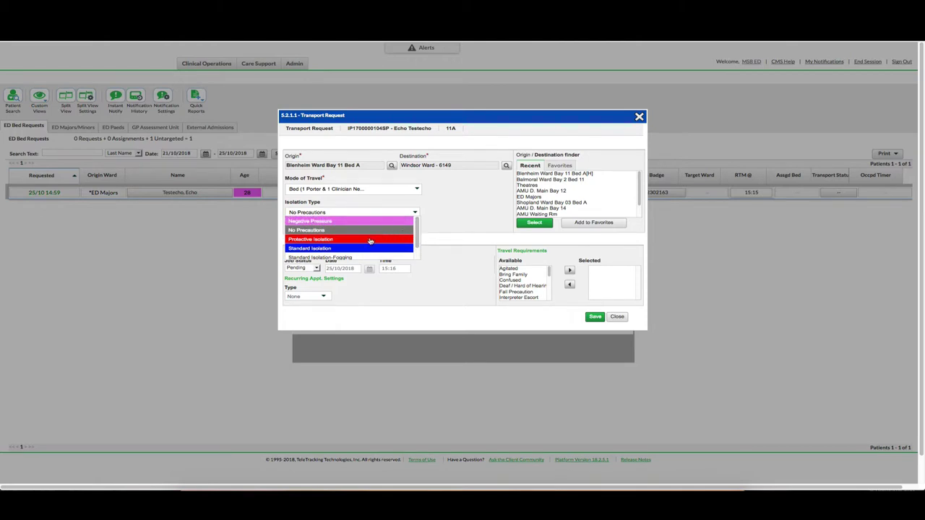
{"action": "left_click", "coordinate": [368, 232]}
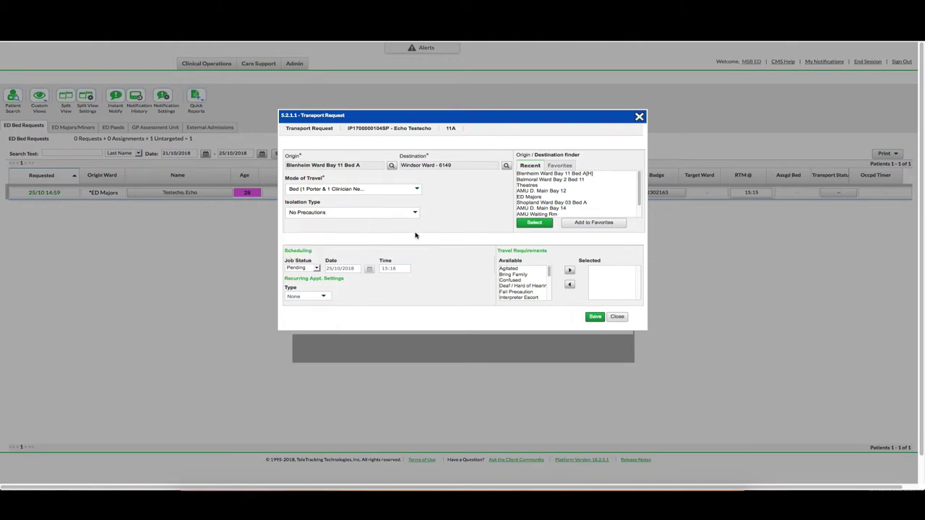
{"action": "left_click", "coordinate": [317, 269]}
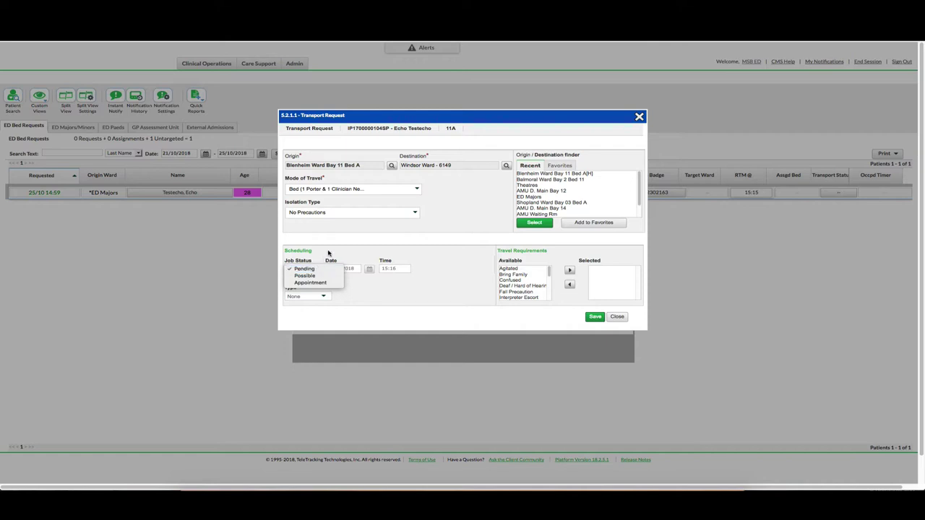
{"action": "left_click", "coordinate": [331, 253]}
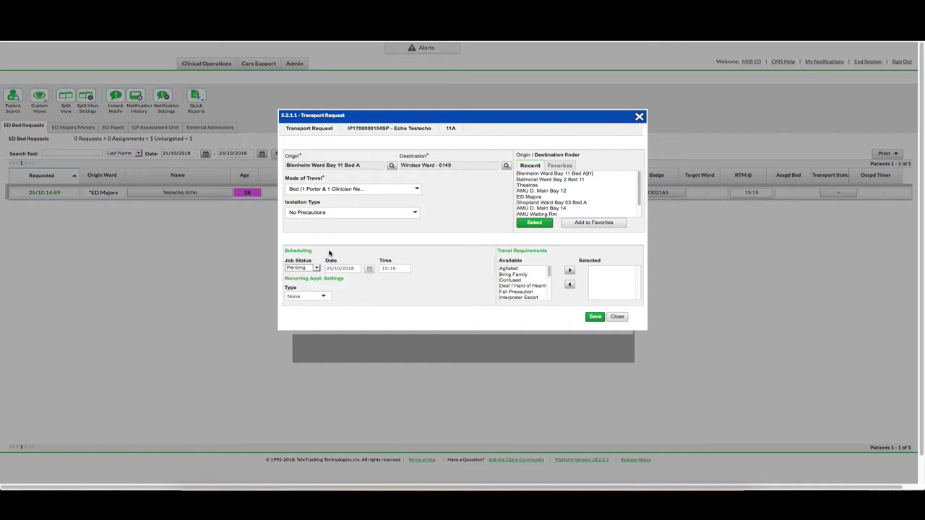
Step: Add then remove the Agitated travel requirement, and save the transport request
{"action": "left_click", "coordinate": [513, 269]}
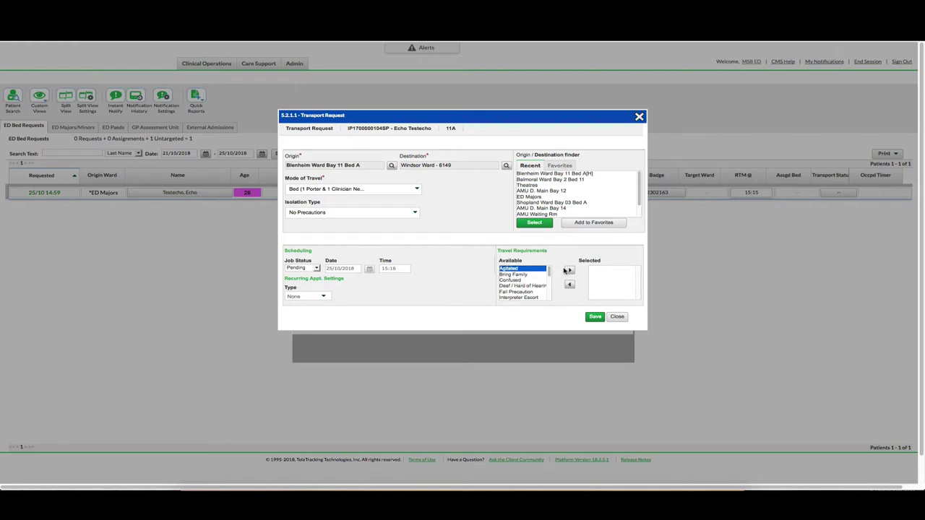
{"action": "left_click", "coordinate": [569, 270]}
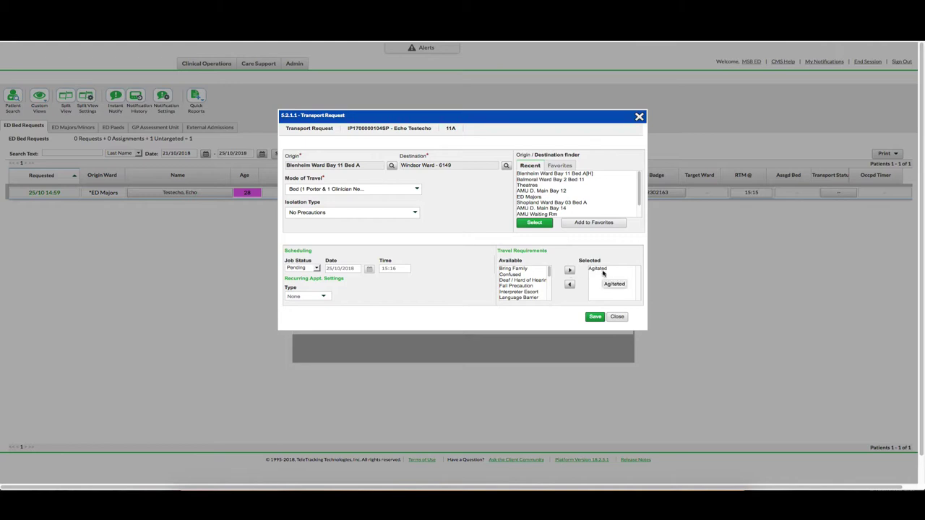
{"action": "left_click", "coordinate": [603, 270]}
{"action": "left_click", "coordinate": [570, 285]}
{"action": "left_click", "coordinate": [594, 317]}
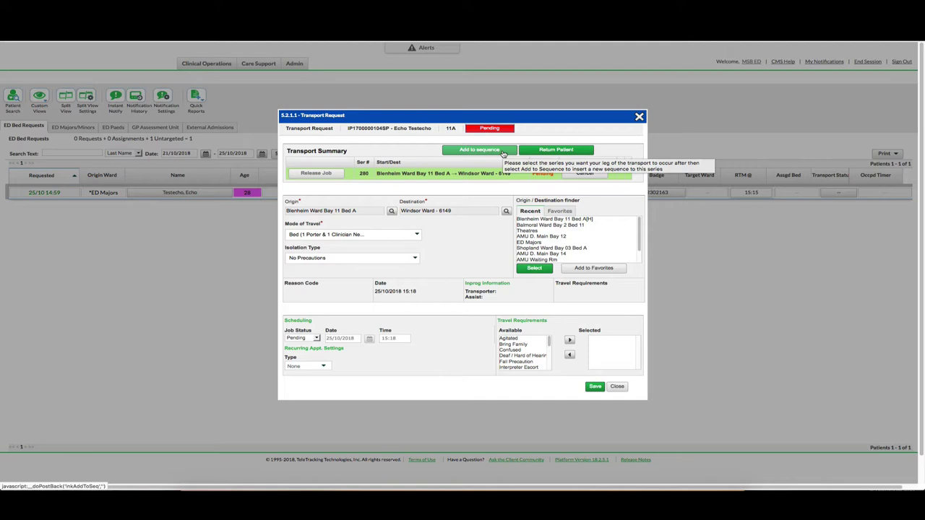
Step: Add a new sequence leg from Windsor Ward - 6149 after job 280
{"action": "left_click", "coordinate": [479, 149]}
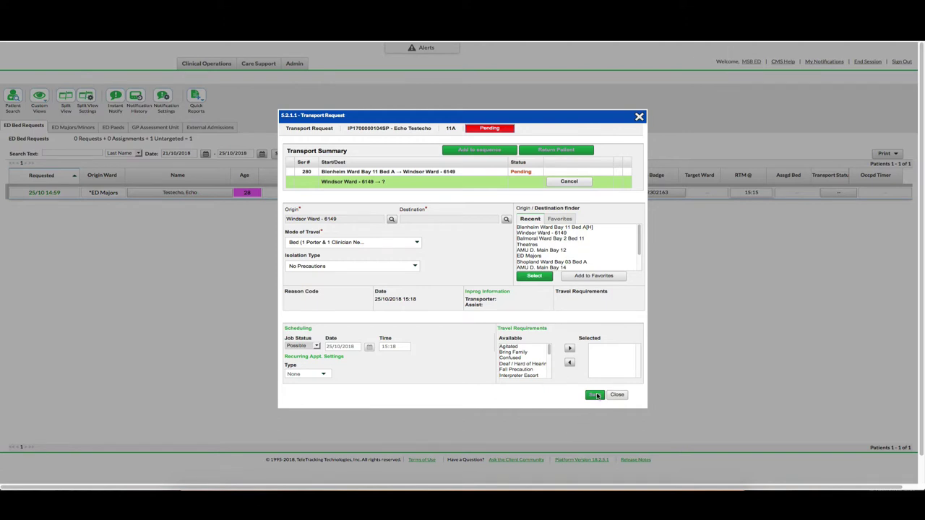
Step: Close the Transport Request and Patient Transport History dialogs
{"action": "left_click", "coordinate": [618, 396]}
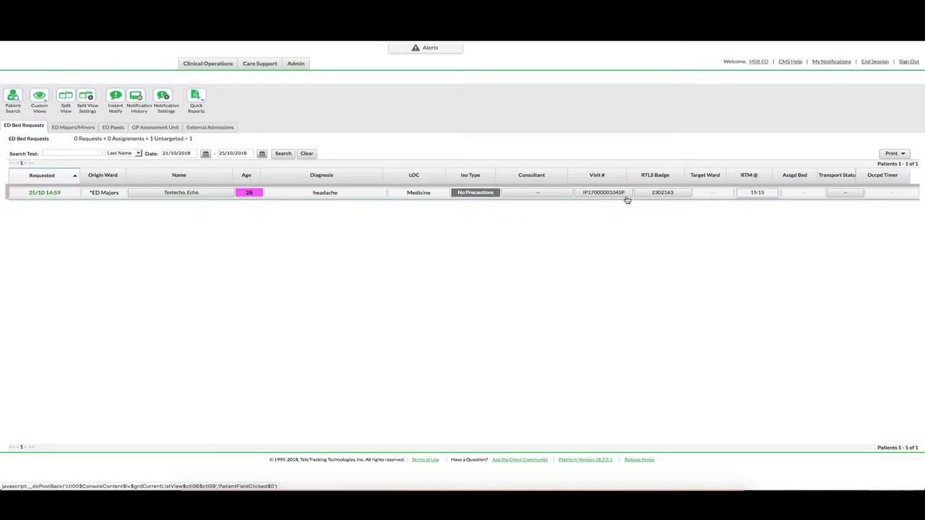
{"action": "left_click", "coordinate": [626, 198]}
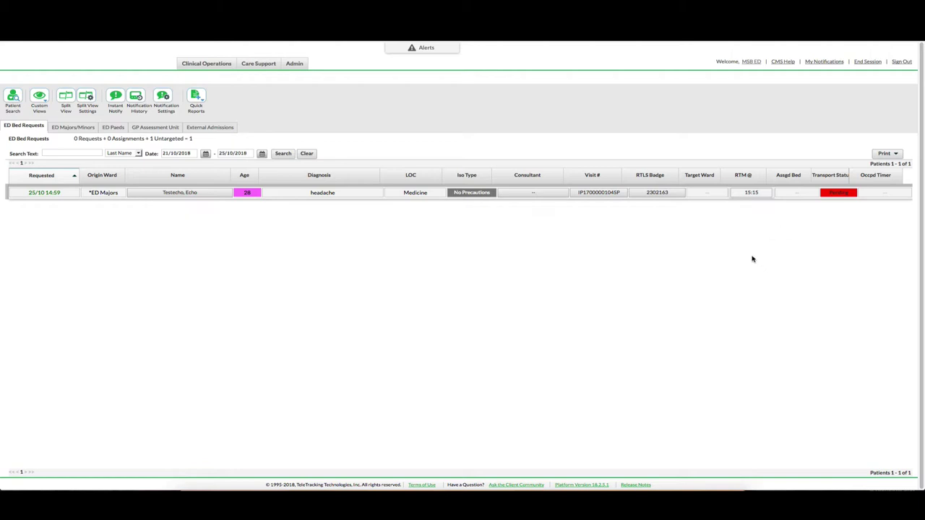
Step: Open TransportTracking from the Care Support menu
{"action": "mouse_move", "coordinate": [258, 66]}
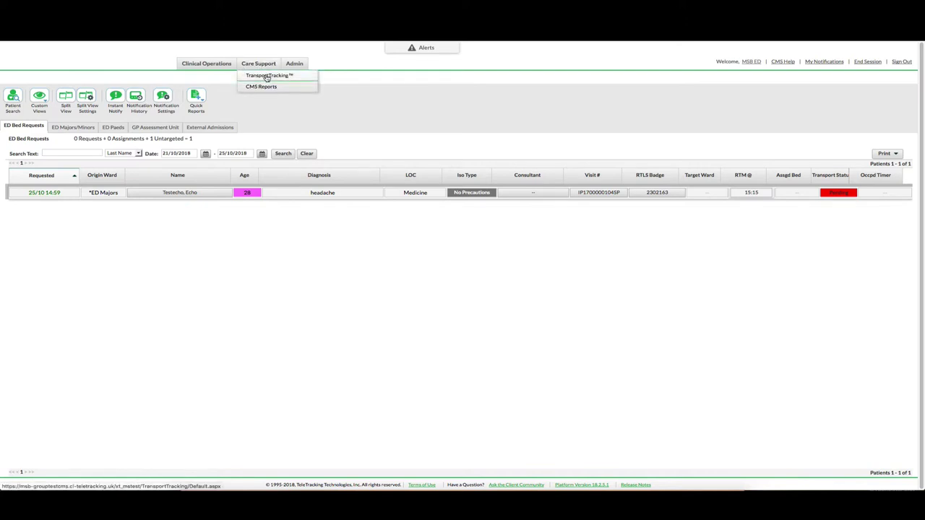
{"action": "left_click", "coordinate": [267, 76]}
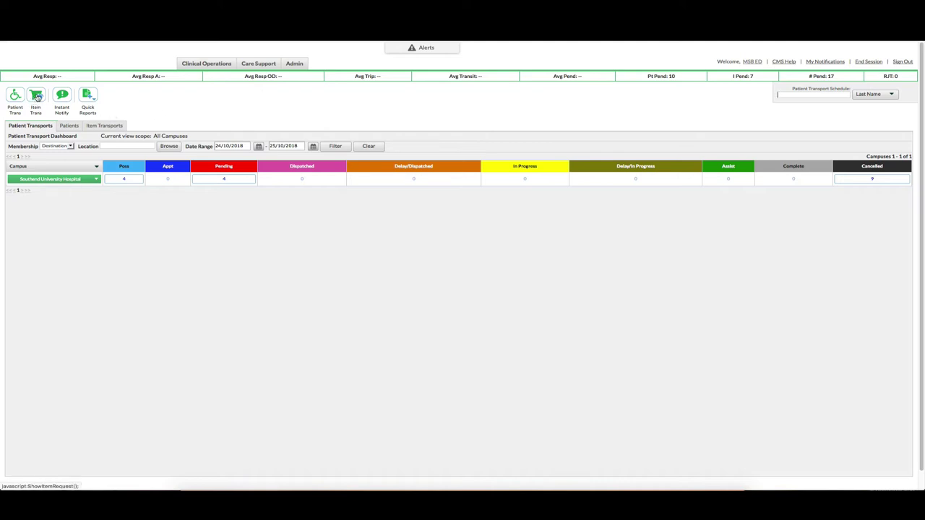
Step: Create and save an item transport of a Bed (Empty) with destination ED Majors
{"action": "left_click", "coordinate": [36, 97]}
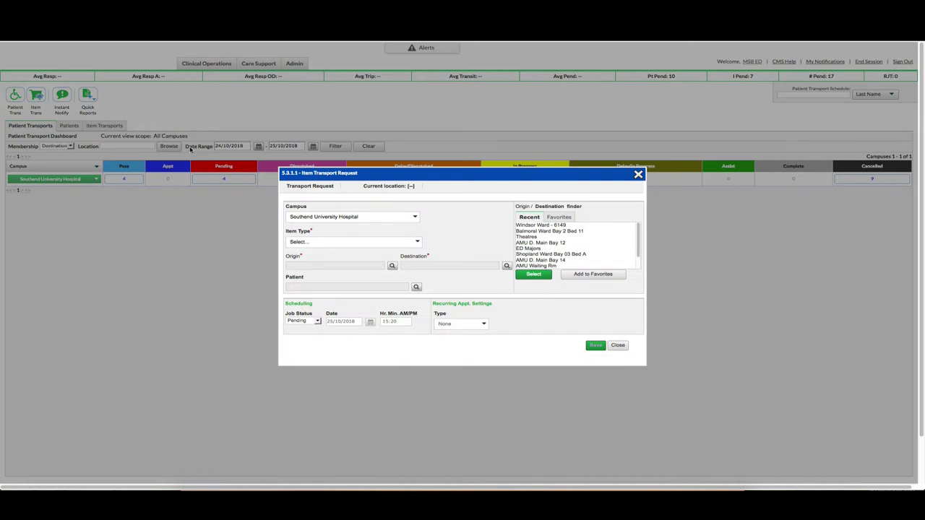
{"action": "left_click", "coordinate": [417, 242]}
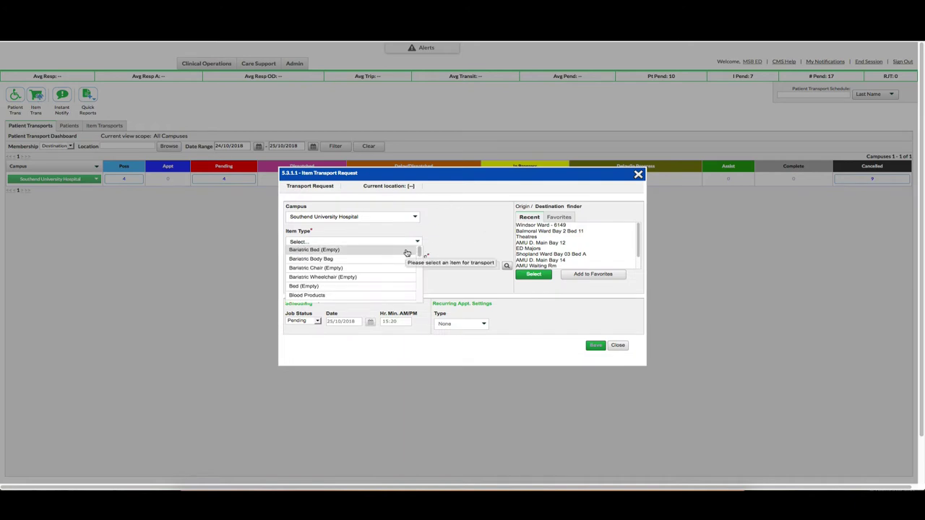
{"action": "left_click", "coordinate": [383, 286]}
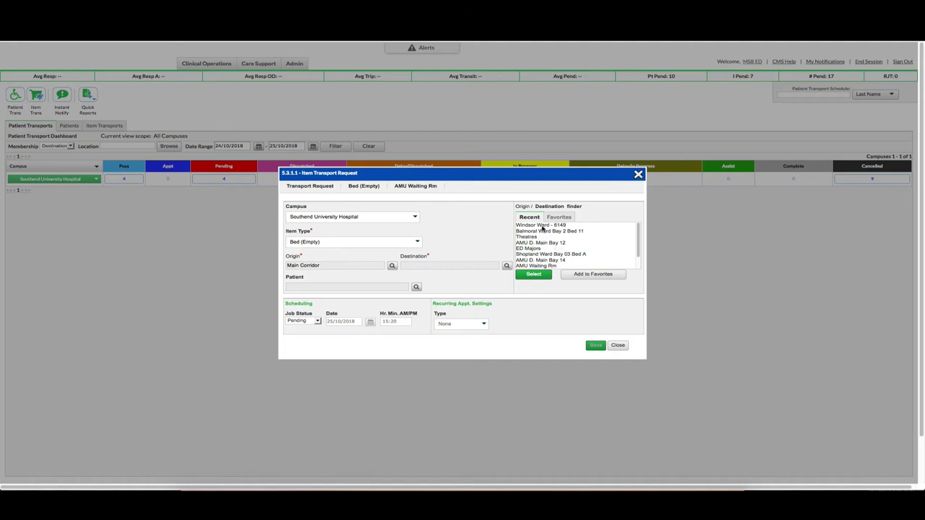
{"action": "left_click", "coordinate": [535, 248]}
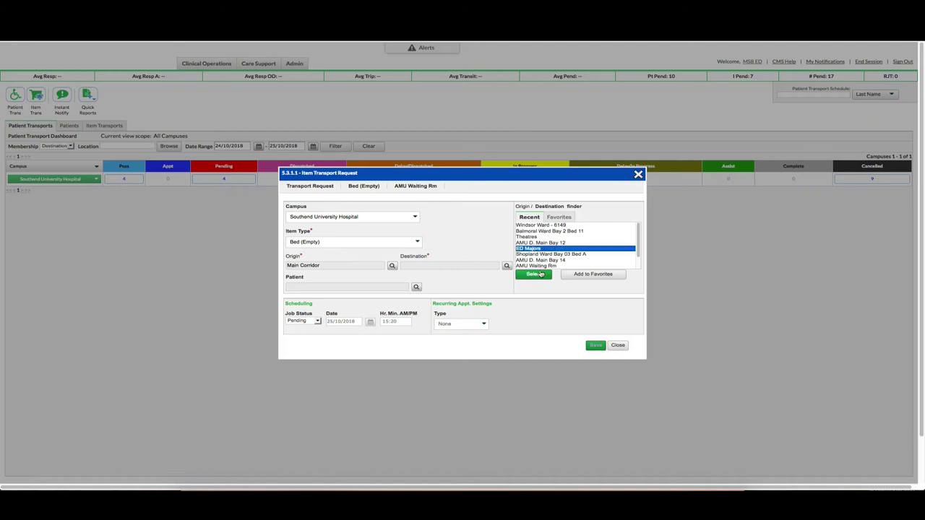
{"action": "left_click", "coordinate": [540, 274]}
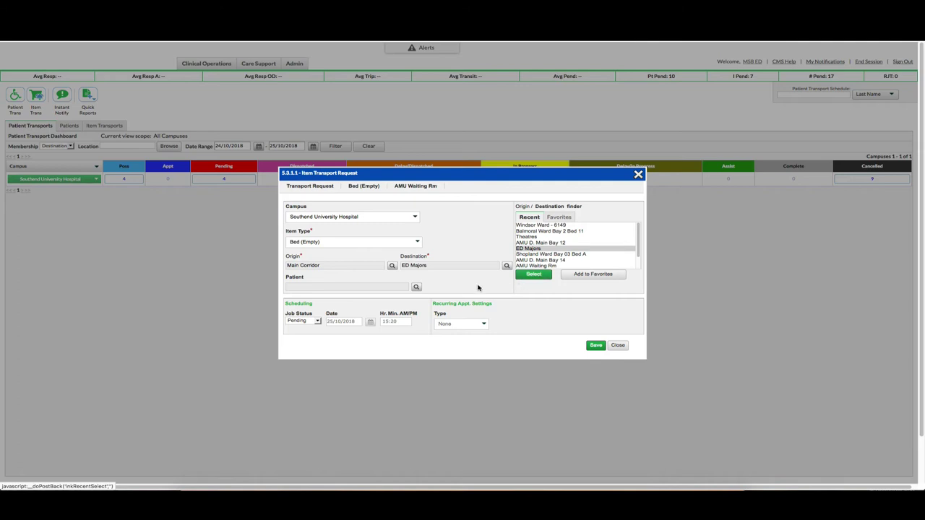
{"action": "left_click", "coordinate": [596, 346]}
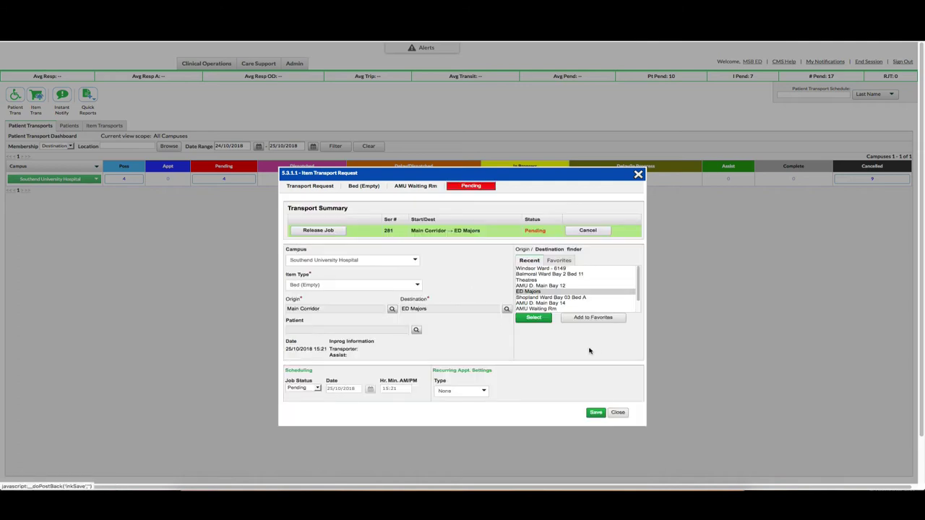
Step: Close the Item Transport Request dialog
{"action": "left_click", "coordinate": [619, 412]}
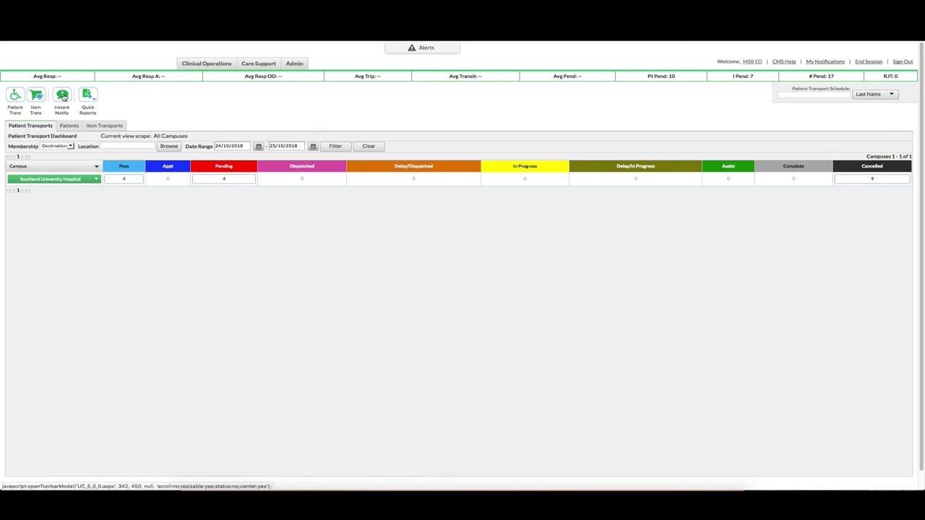
{"action": "left_click", "coordinate": [63, 97]}
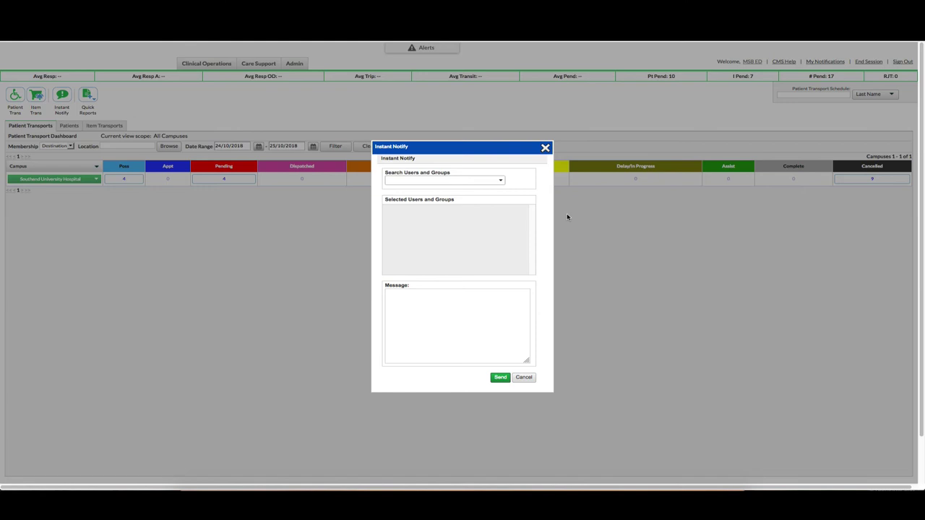
{"action": "left_click", "coordinate": [546, 149]}
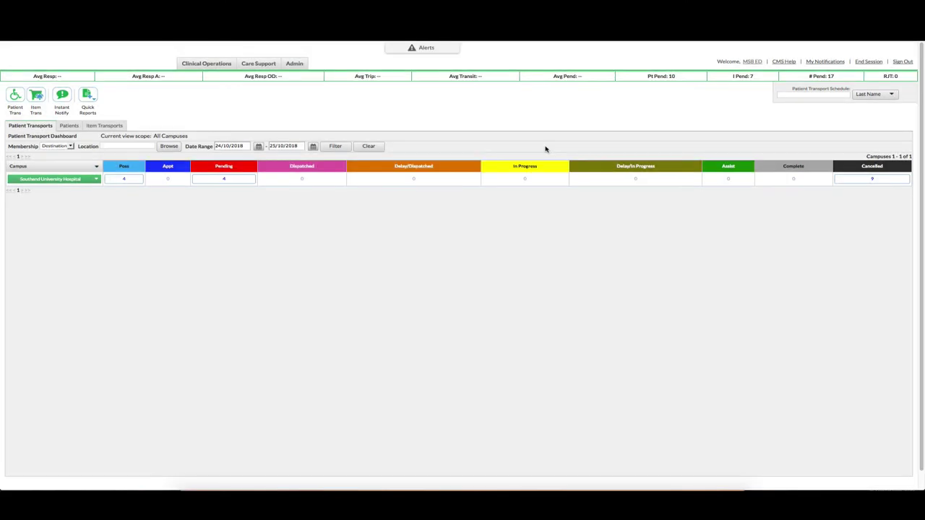
{"action": "left_click", "coordinate": [442, 53]}
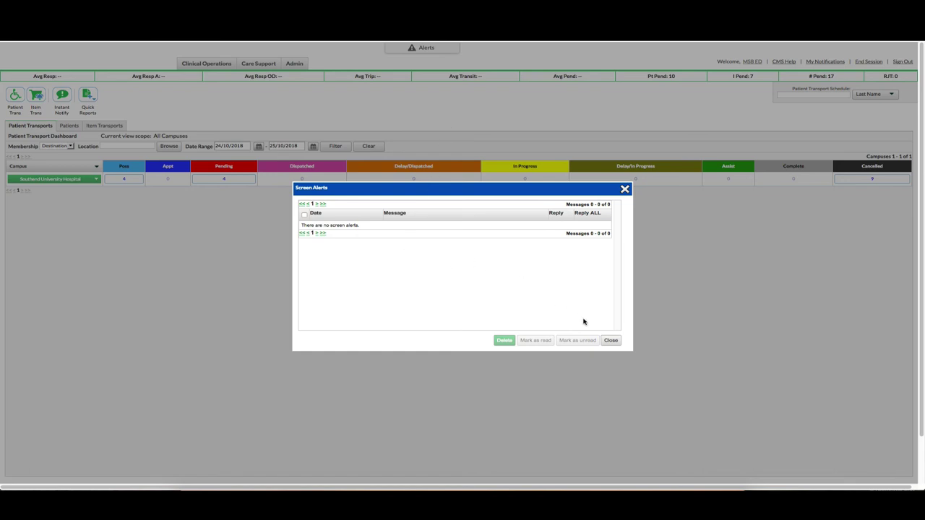
{"action": "left_click", "coordinate": [625, 189]}
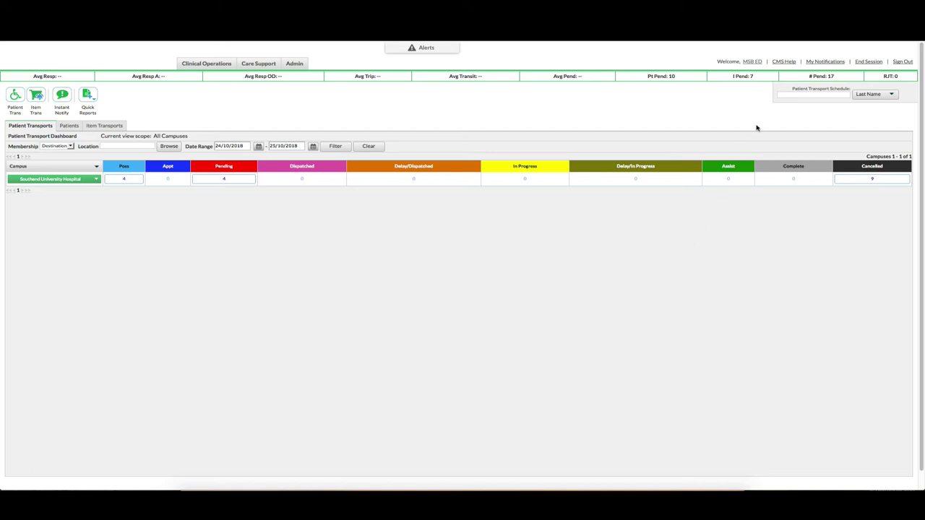
Step: Leave both notification and alert Screen Alerts Enabled, then go to PreAdmitTracking ED Bed Requests
{"action": "left_click", "coordinate": [824, 63]}
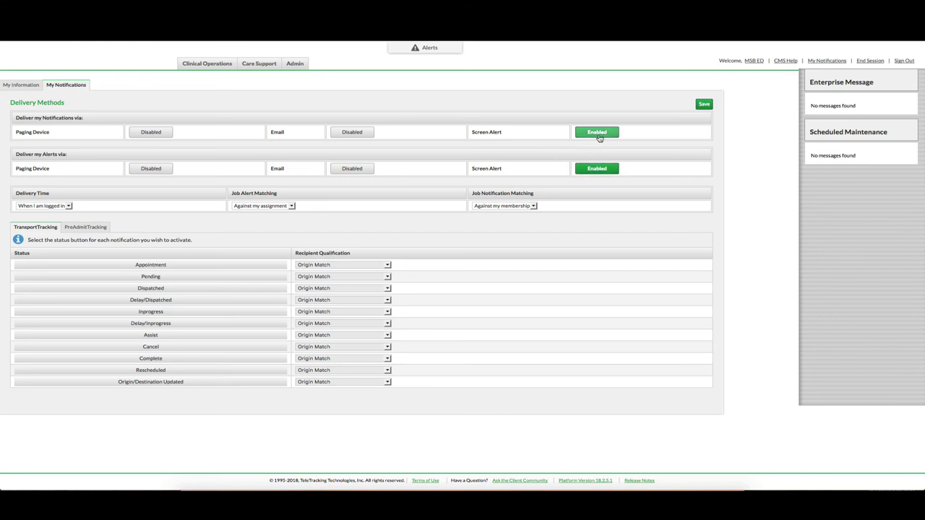
{"action": "left_click", "coordinate": [599, 136]}
{"action": "left_click", "coordinate": [603, 170]}
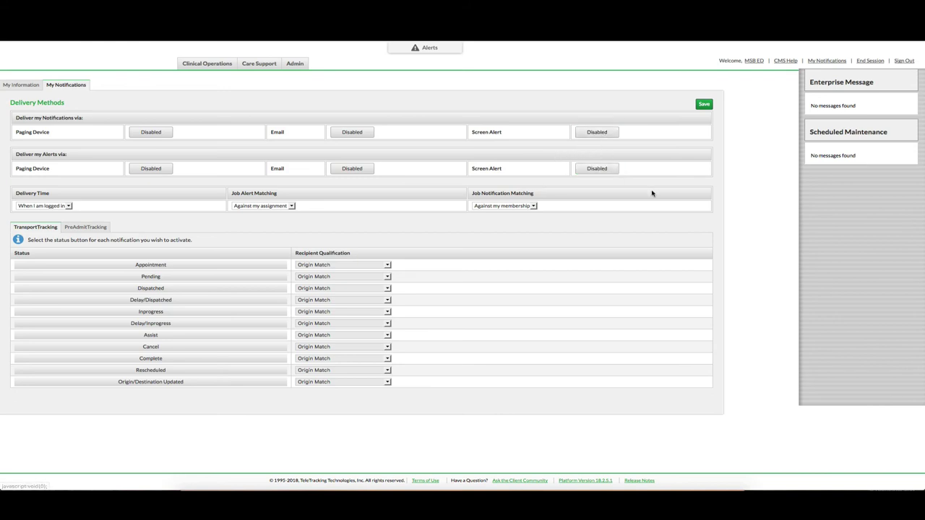
{"action": "left_click", "coordinate": [599, 134]}
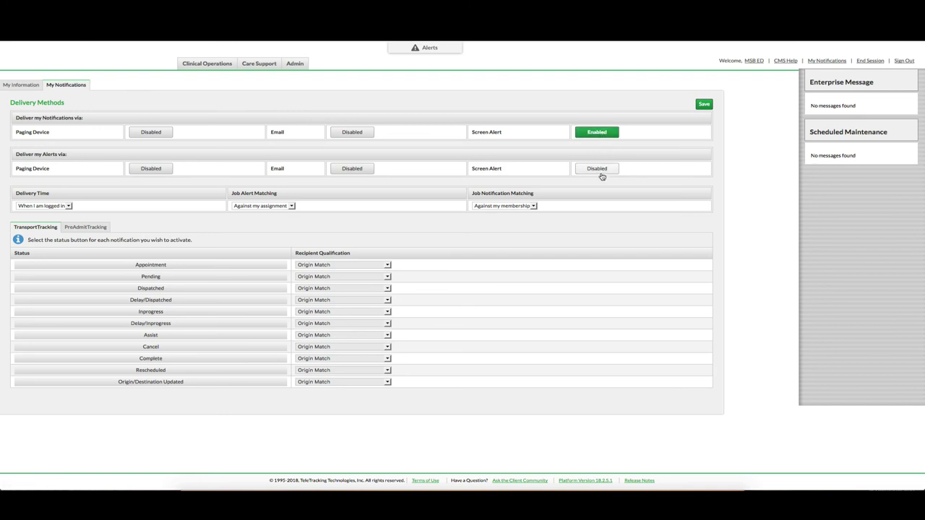
{"action": "left_click", "coordinate": [603, 170]}
{"action": "mouse_move", "coordinate": [215, 70]}
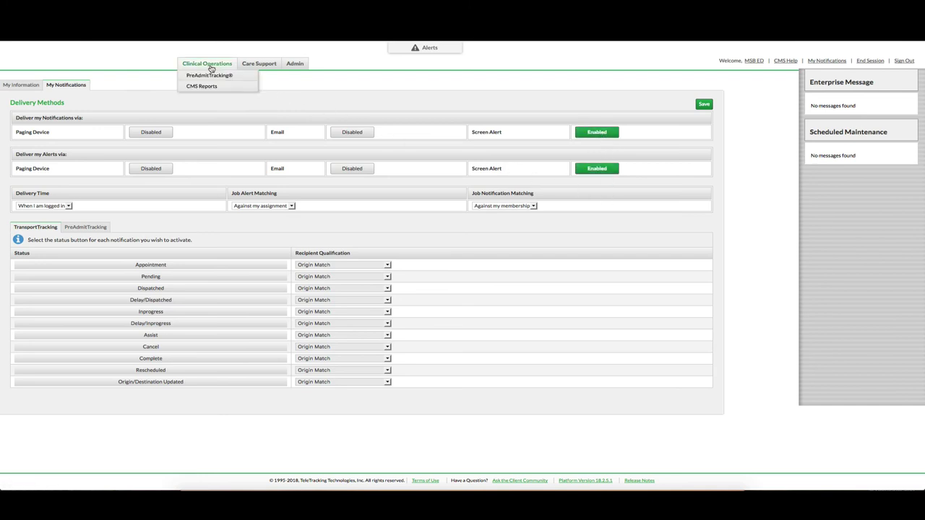
{"action": "left_click", "coordinate": [209, 75]}
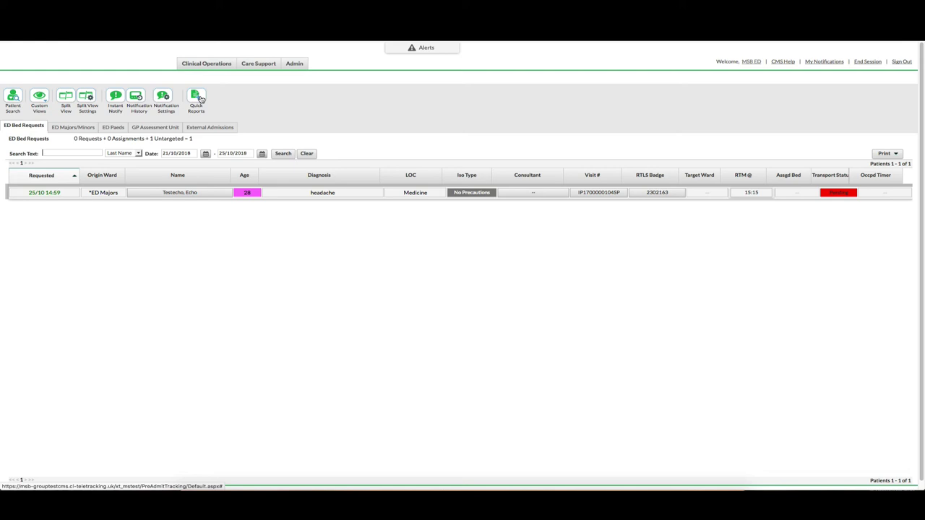
Step: Open Quick Reports on the loaded ED Bed Requests page
{"action": "left_click", "coordinate": [200, 98]}
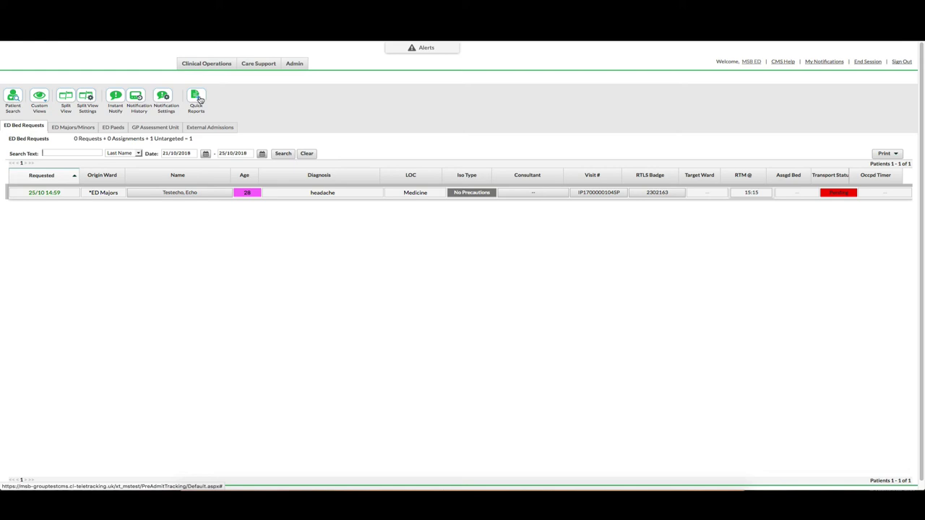
Step: Turn on Split View, with ED Bed Requests on top and External Admissions in the lower pane
{"action": "left_click", "coordinate": [70, 100]}
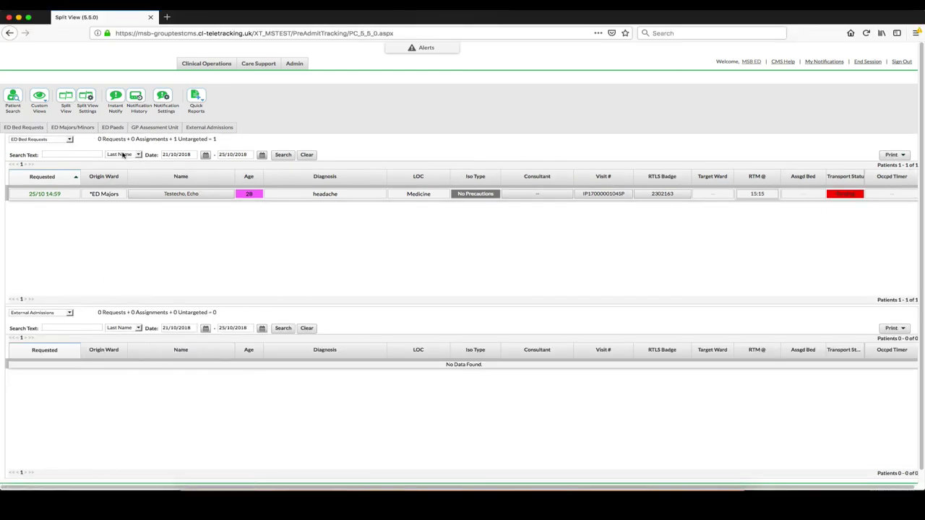
{"action": "left_click", "coordinate": [70, 313]}
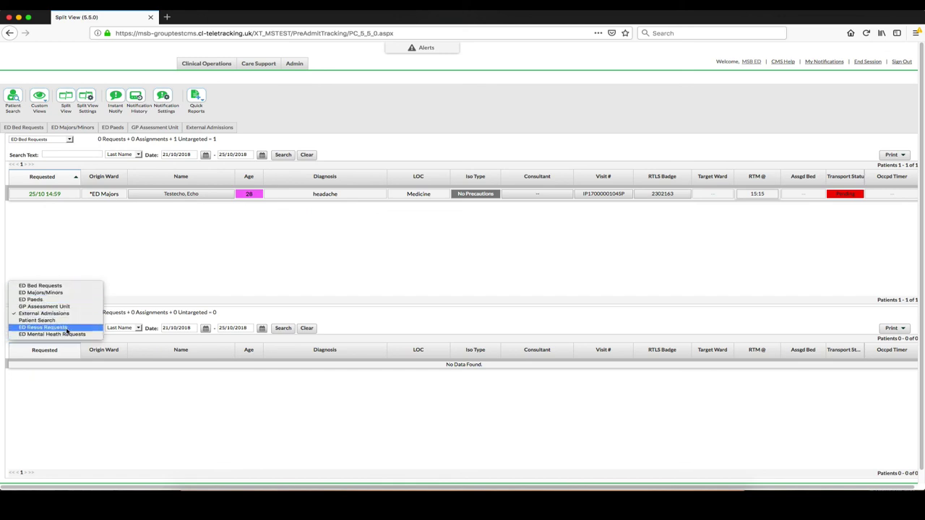
{"action": "left_click", "coordinate": [157, 260]}
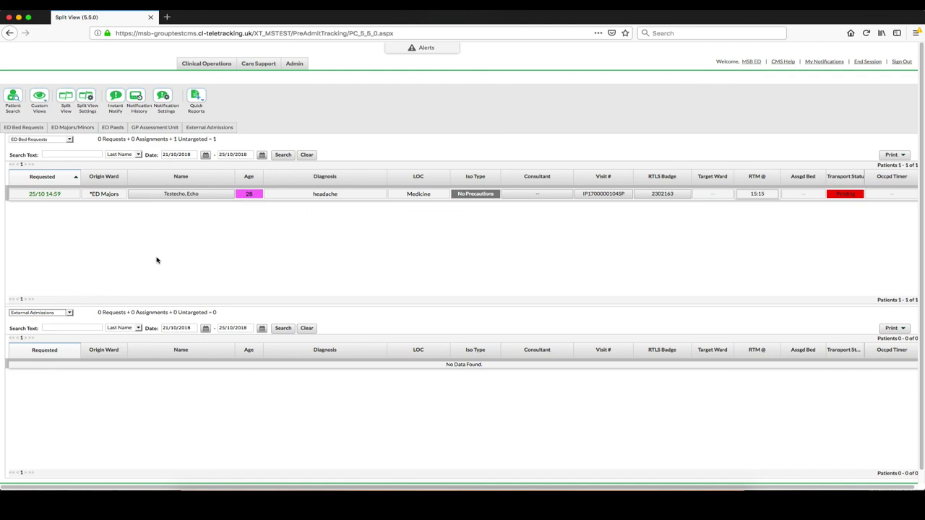